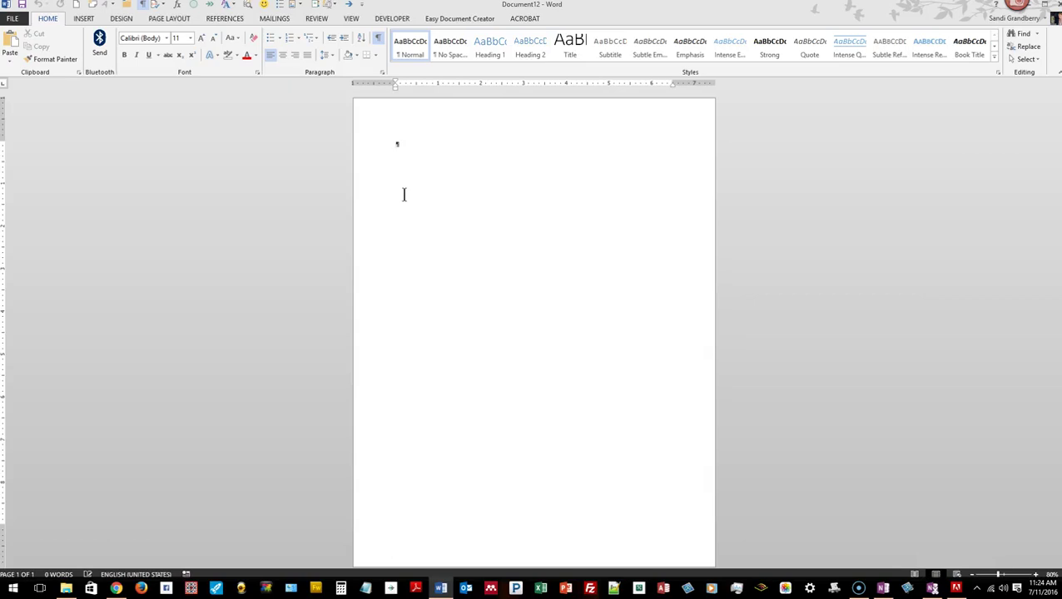
# Check in the ribbon customization options that the Developer tab is enabled among the main tabs.
pyautogui.click(392, 18)
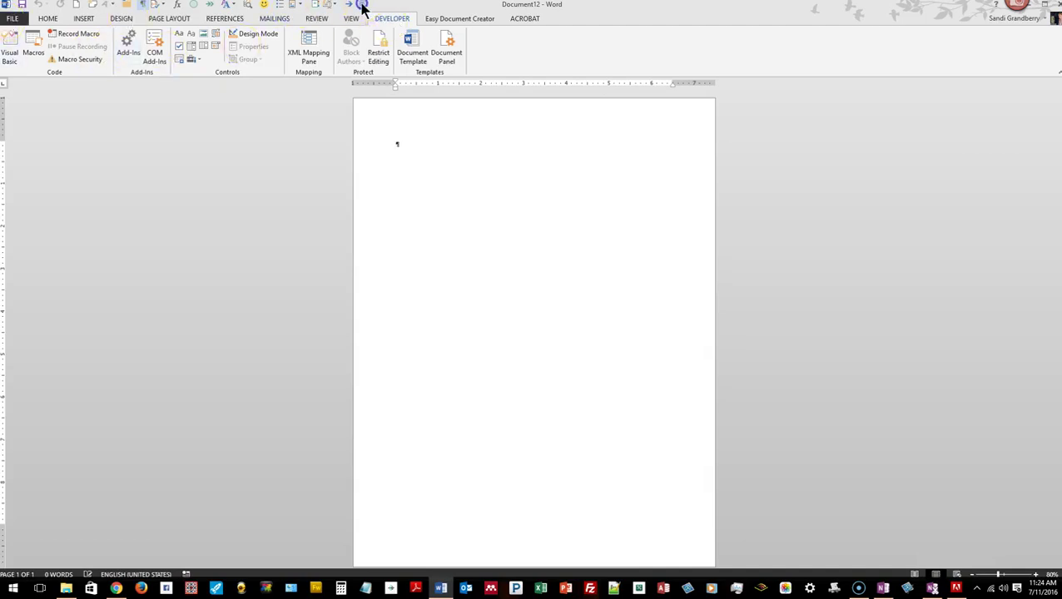
pyautogui.click(361, 4)
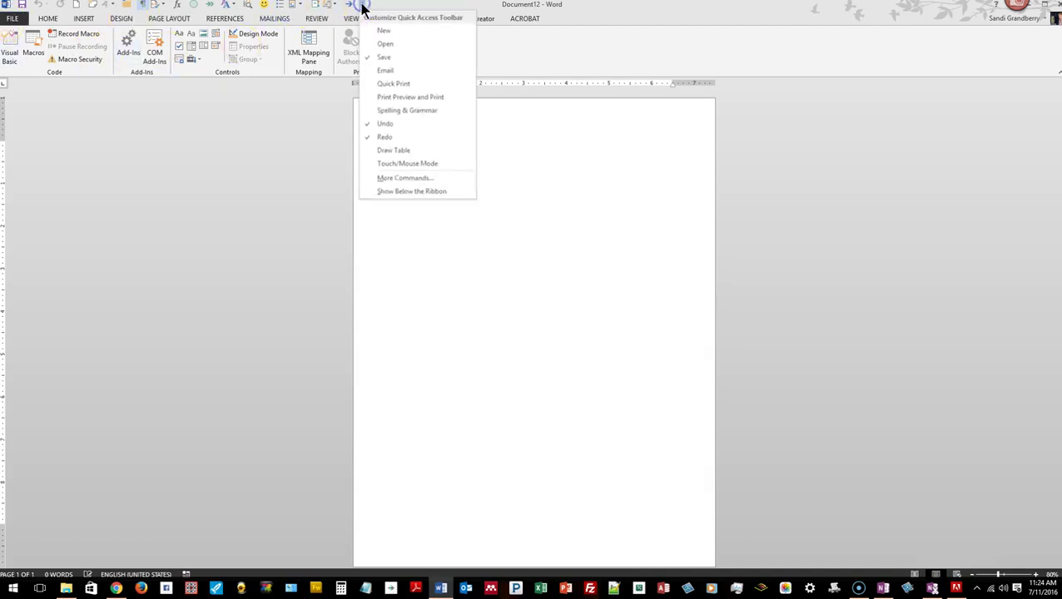
pyautogui.click(393, 179)
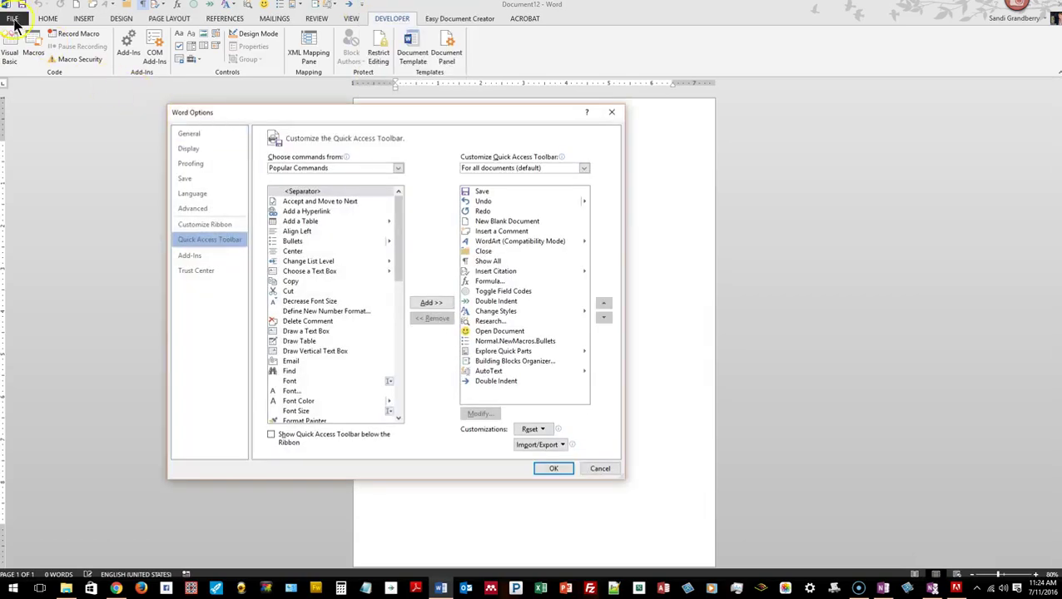
pyautogui.click(200, 226)
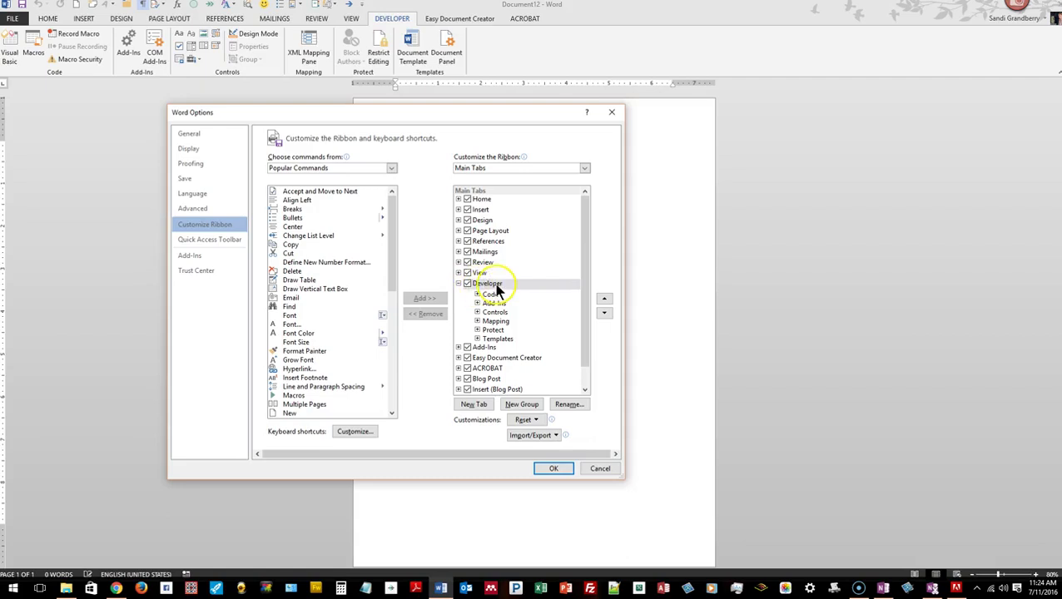
pyautogui.click(548, 471)
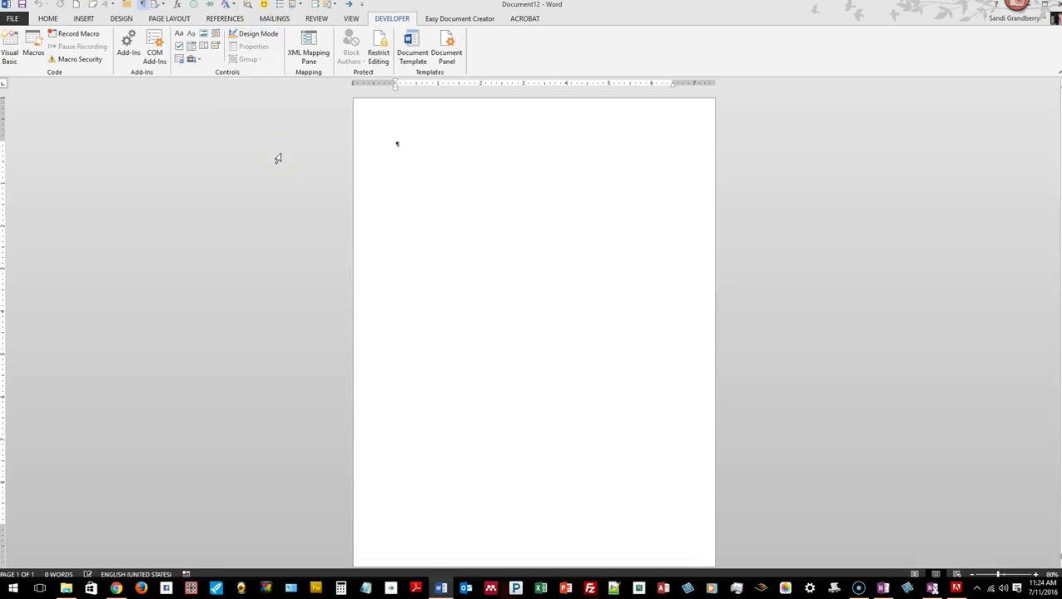
# Insert a legacy text form field on the first line and set its default text to "Type Name".
pyautogui.click(200, 61)
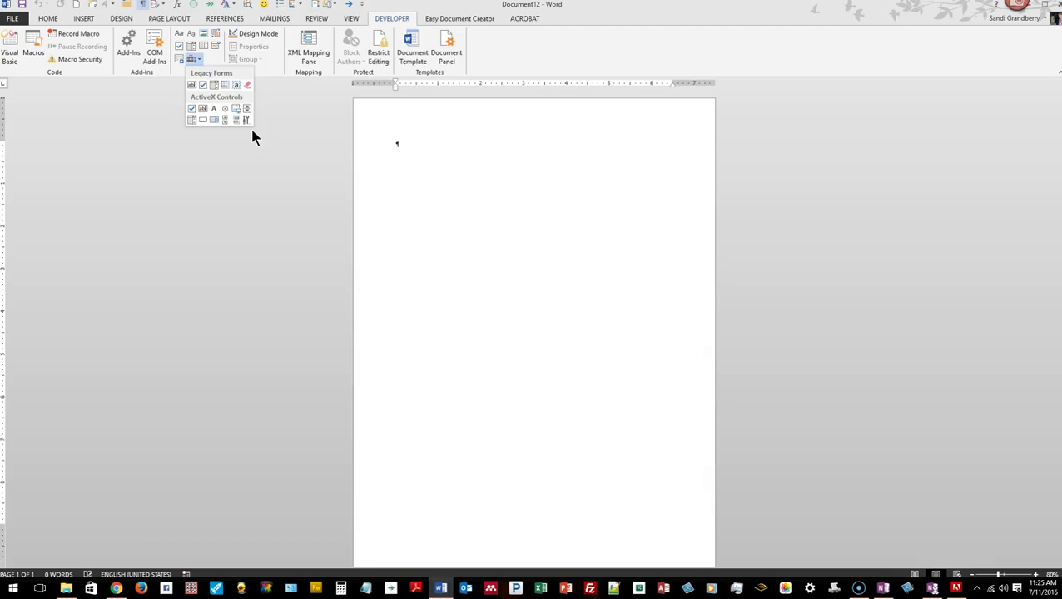
pyautogui.click(191, 85)
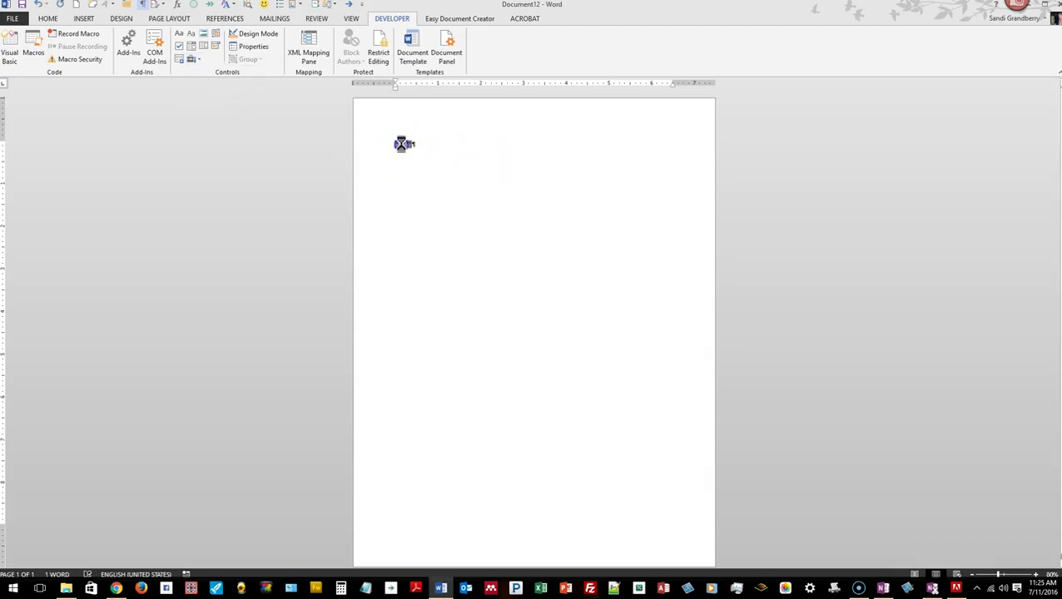
pyautogui.doubleClick(404, 144)
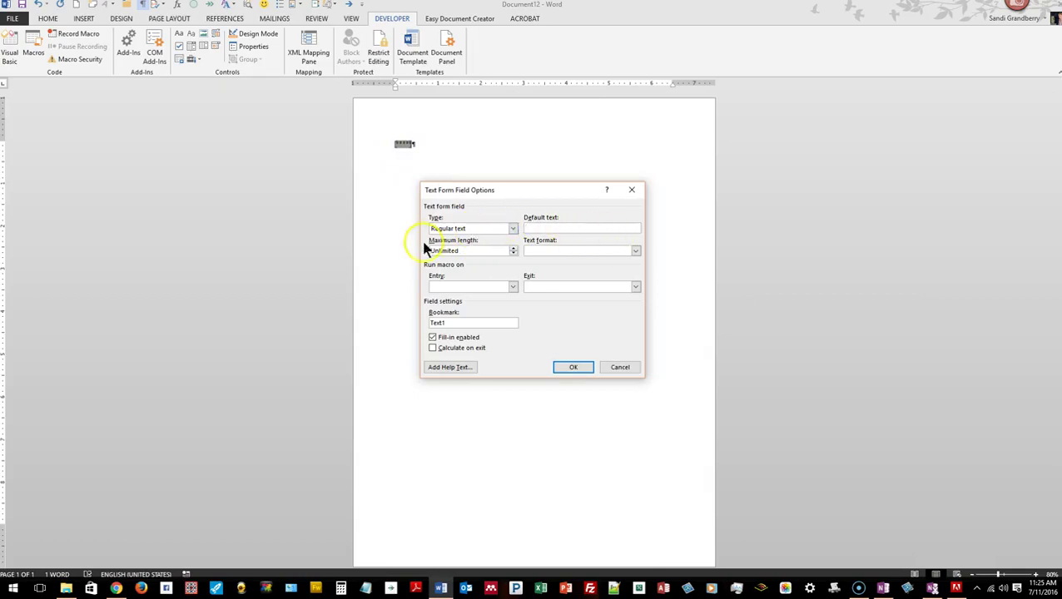
pyautogui.click(563, 227)
pyautogui.write('Type Nam')
pyautogui.click(573, 366)
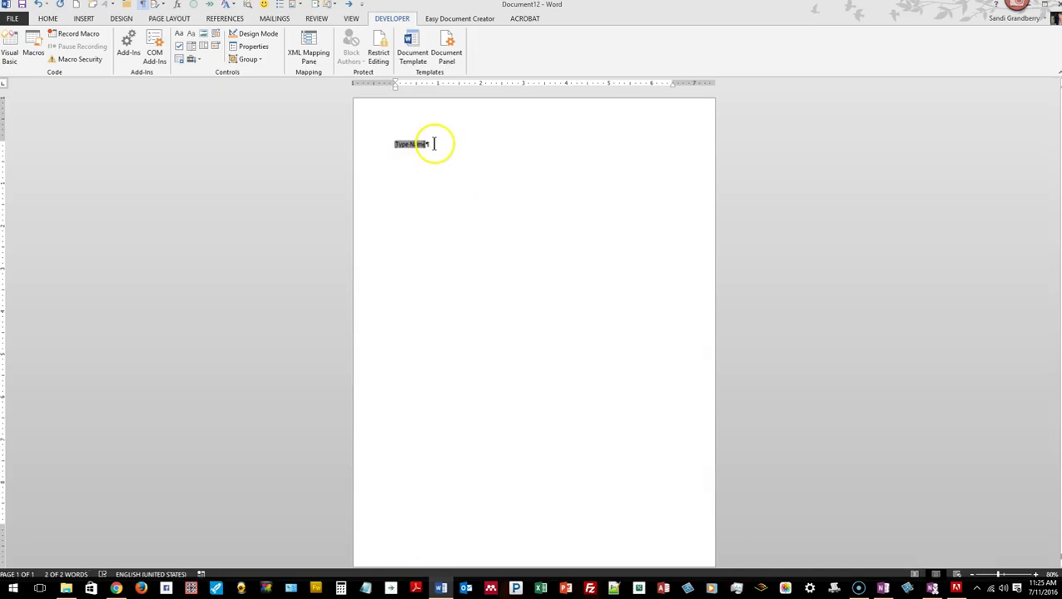
# Insert a legacy check box form field two lines below the text form field.
pyautogui.click(434, 144)
pyautogui.press('Return')
pyautogui.press('Return')
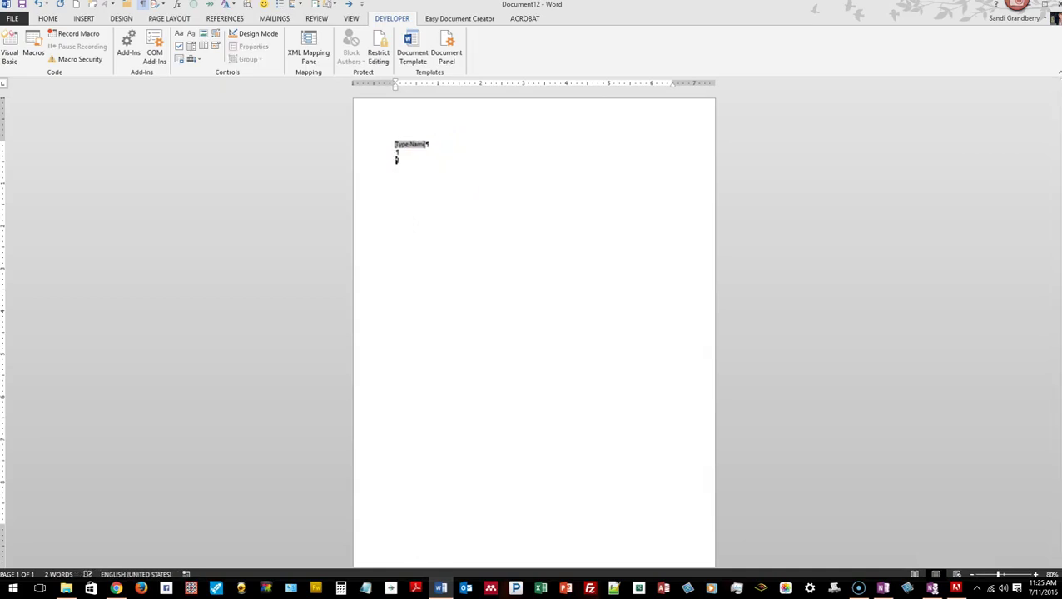
pyautogui.click(198, 60)
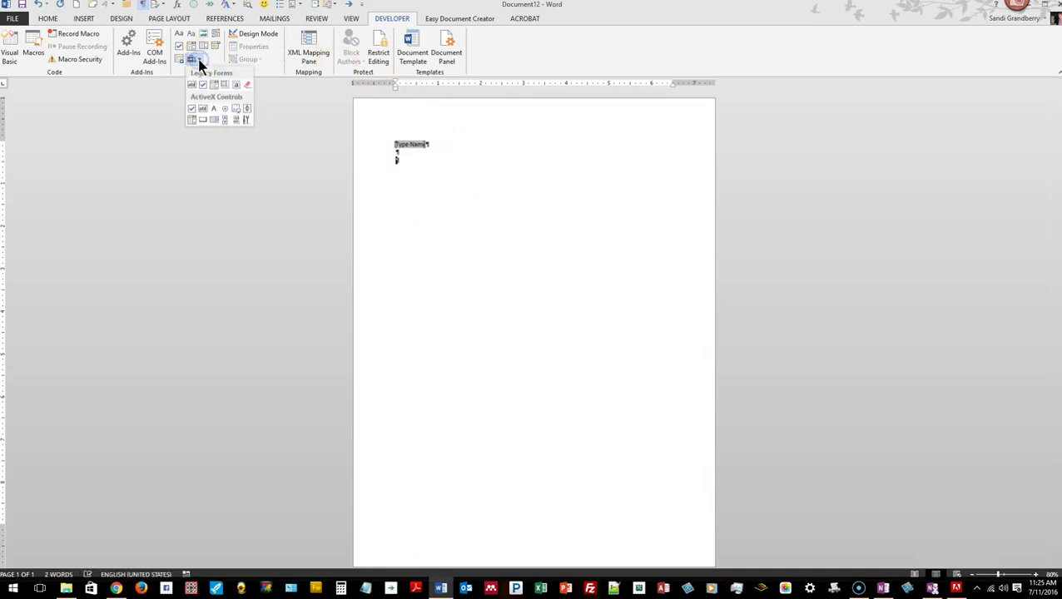
pyautogui.click(202, 85)
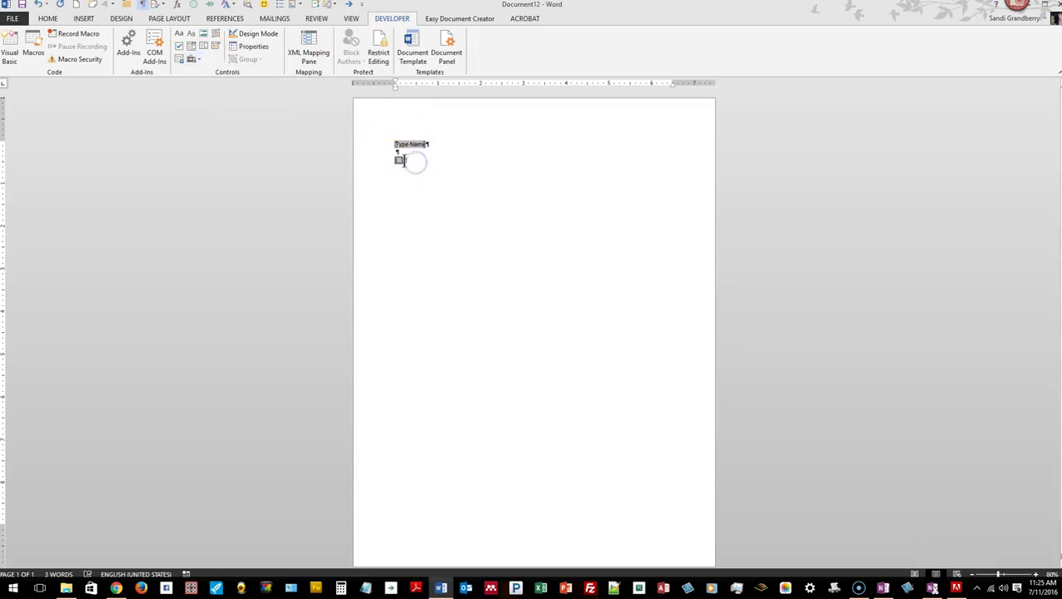
# Insert a legacy drop-down form field two lines below the check box.
pyautogui.click(476, 186)
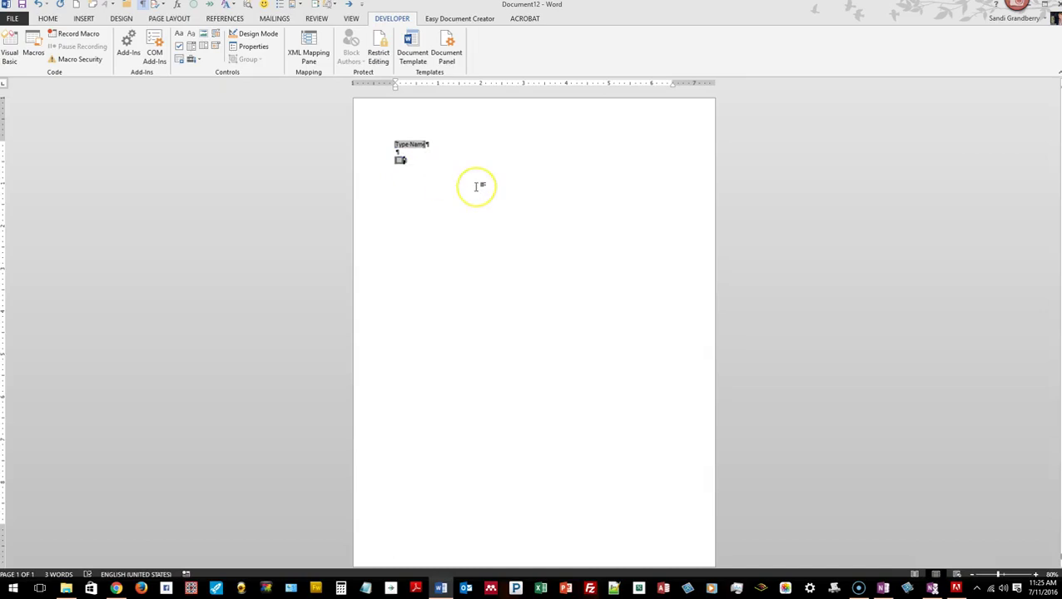
pyautogui.doubleClick(475, 180)
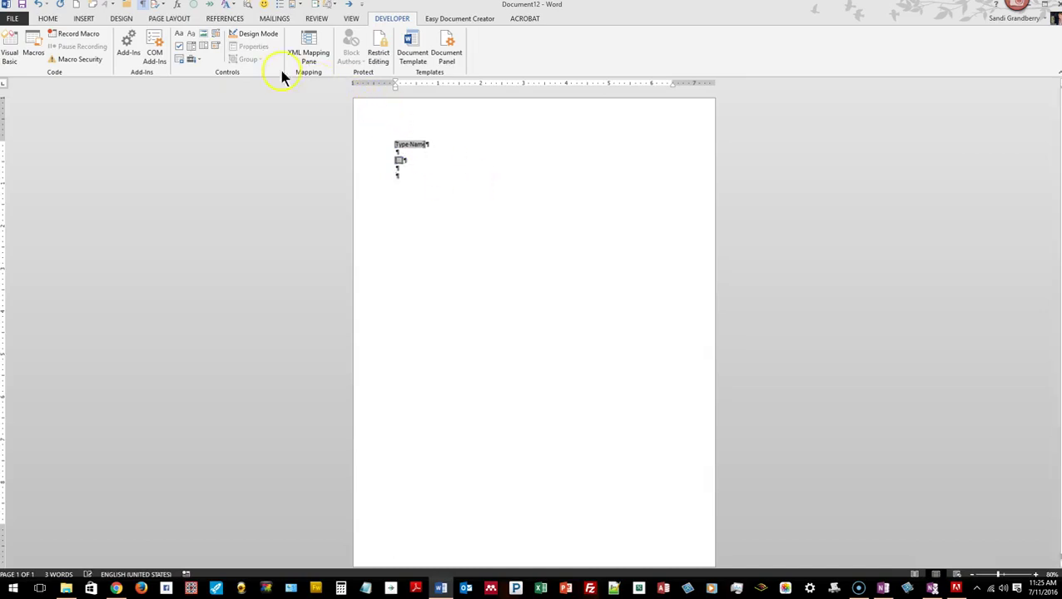
pyautogui.click(192, 62)
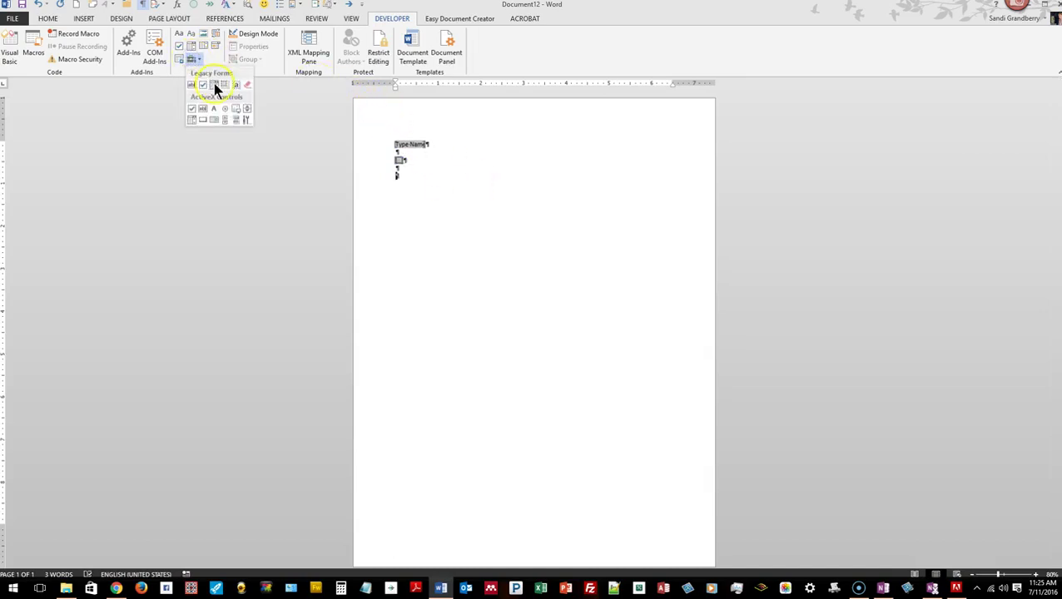
pyautogui.click(213, 85)
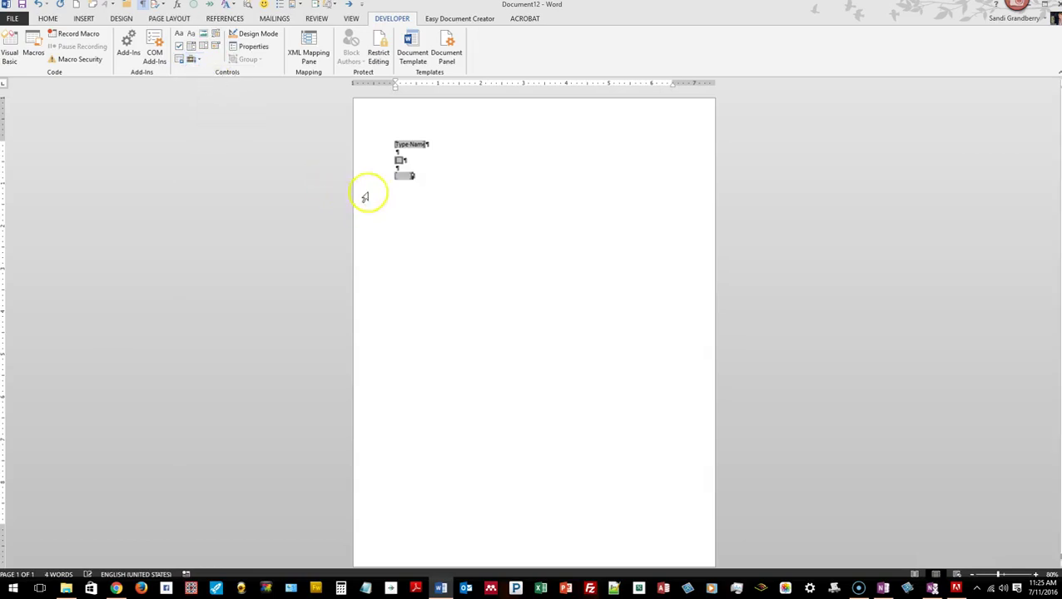
# Add the items Arizona, Colorado, New Mexico and Utah to the drop-down form field's list.
pyautogui.doubleClick(404, 175)
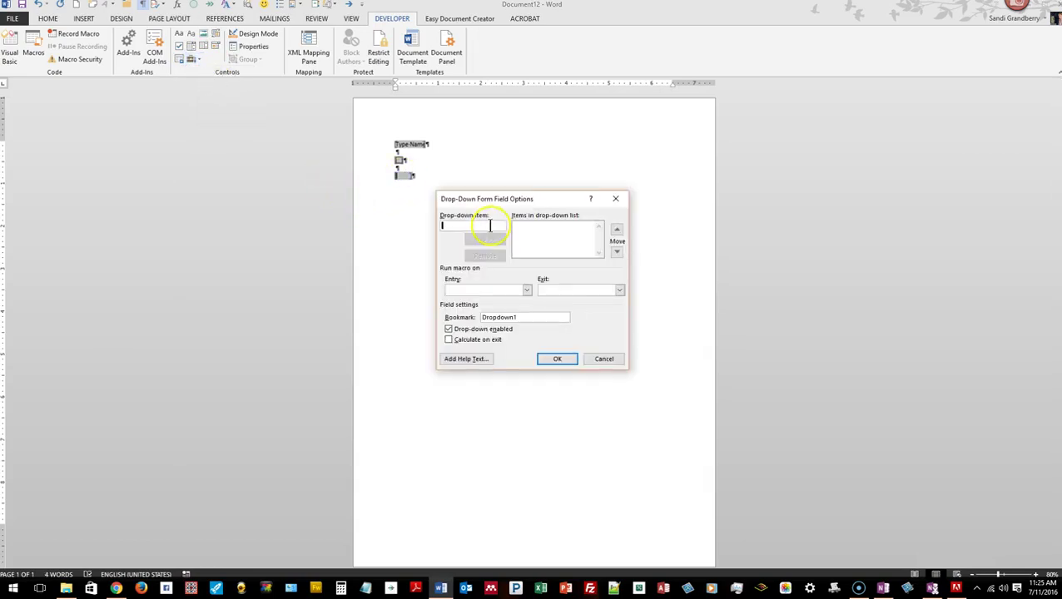
pyautogui.write('Arizona')
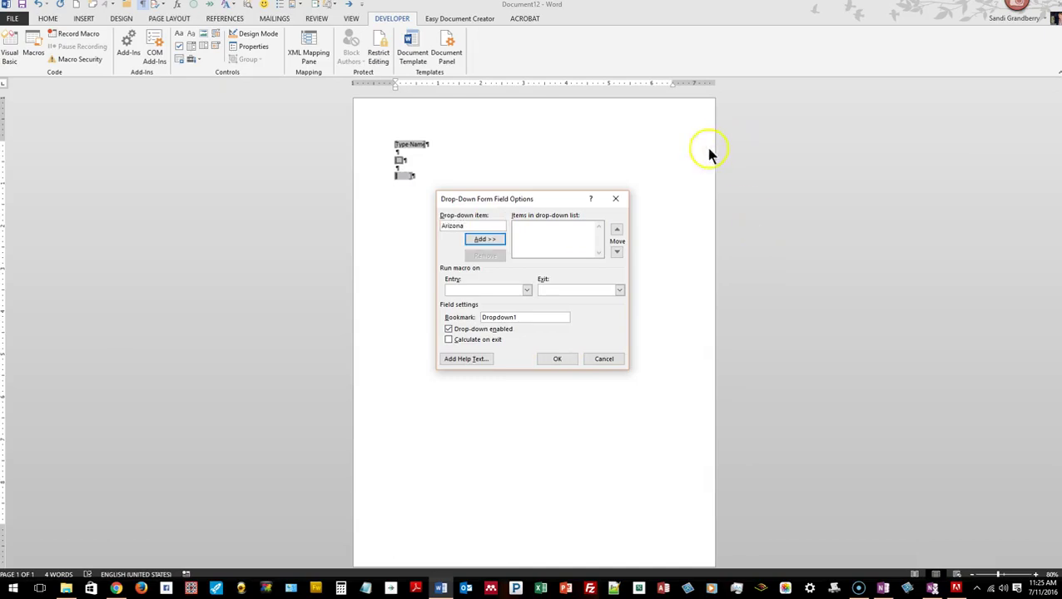
pyautogui.click(473, 239)
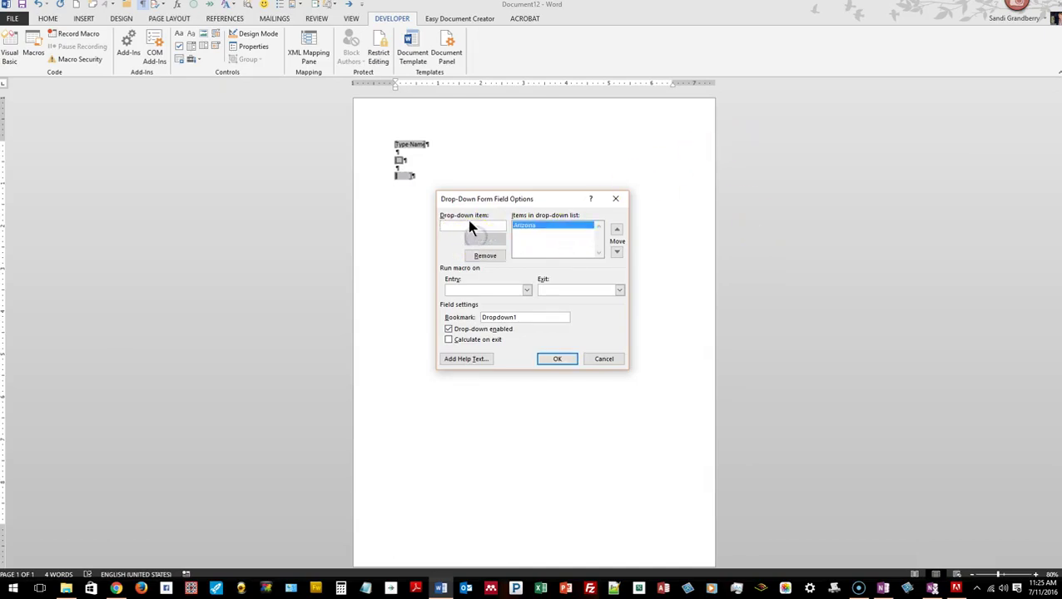
pyautogui.write('Colorado')
pyautogui.click(487, 238)
pyautogui.write('New')
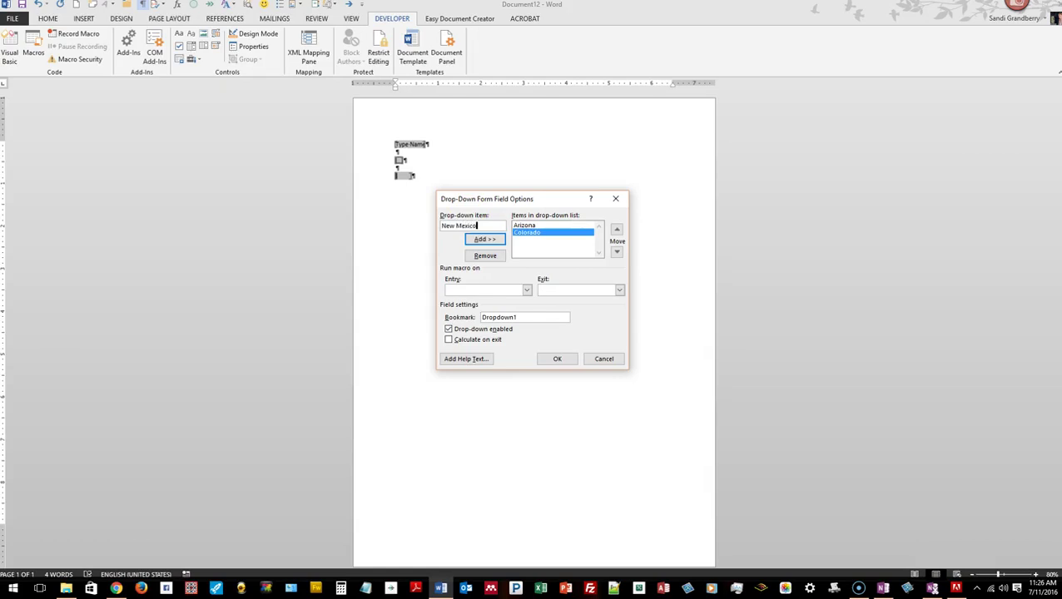
pyautogui.write(' Mexico')
pyautogui.click(474, 238)
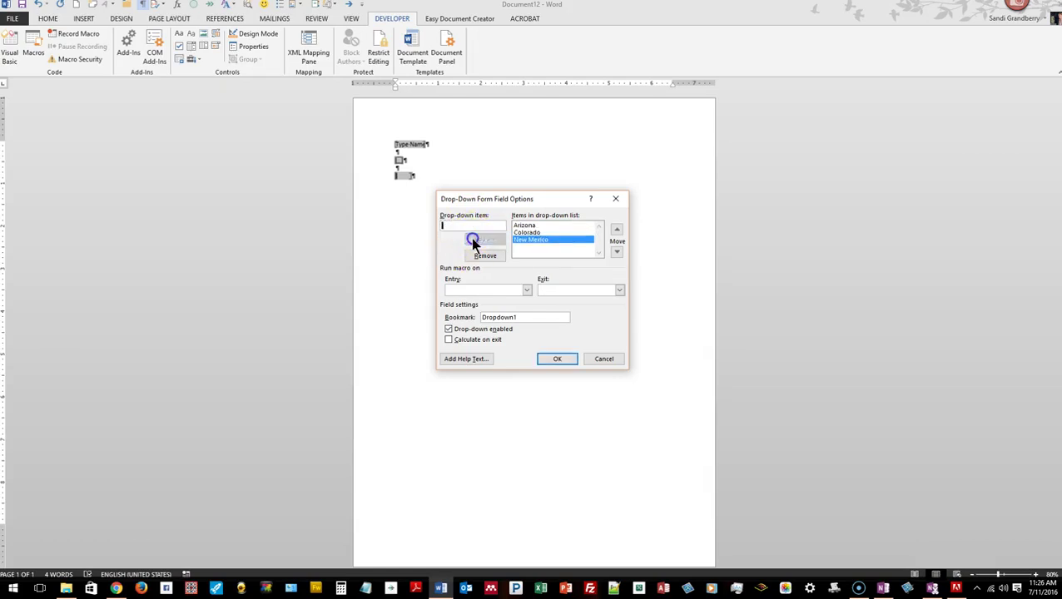
pyautogui.write('Uta')
pyautogui.click(482, 239)
pyautogui.click(562, 359)
# Reopen the drop-down form field's options and add the item "Pick a State" to its list.
pyautogui.doubleClick(407, 176)
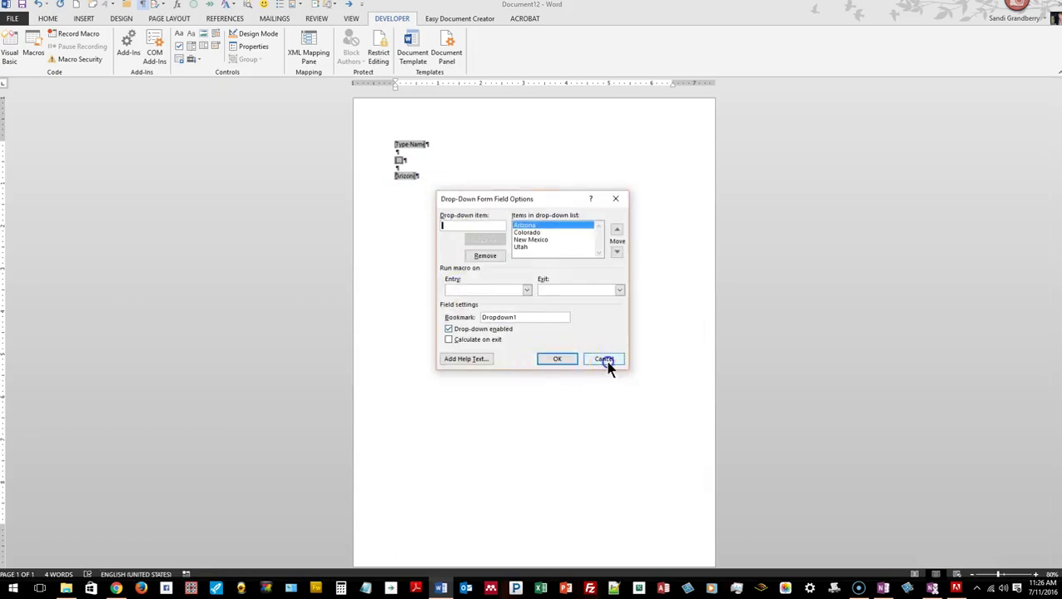
pyautogui.click(606, 364)
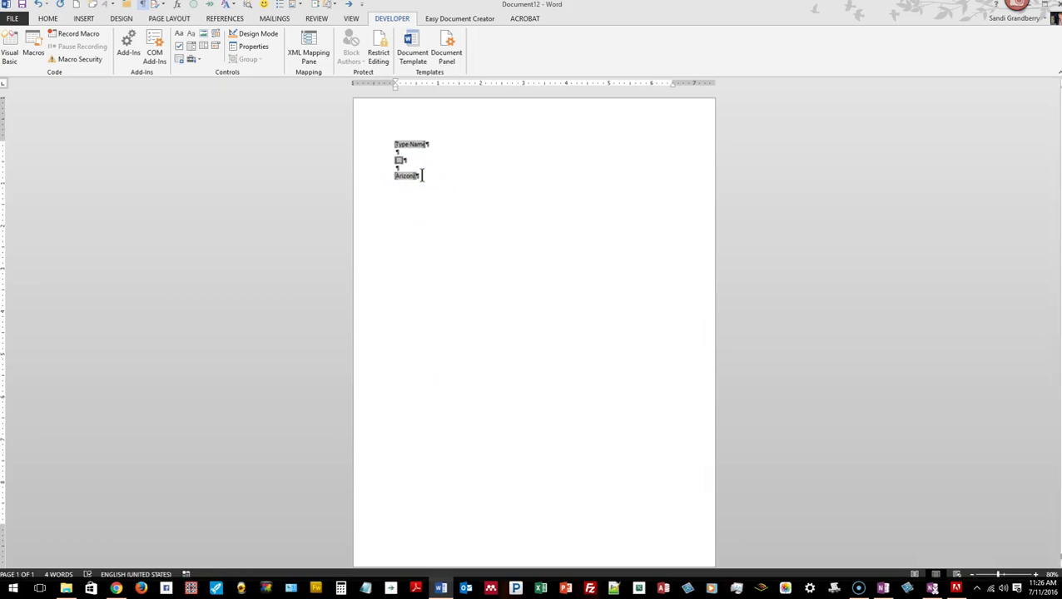
pyautogui.click(418, 175)
pyautogui.doubleClick(405, 178)
pyautogui.click(470, 223)
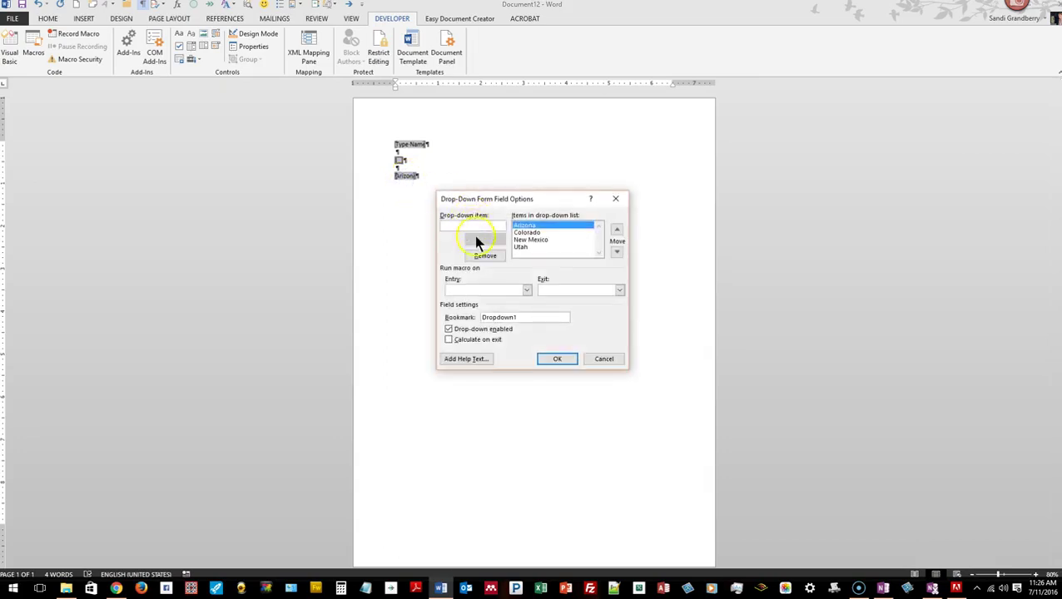
pyautogui.write('Pick')
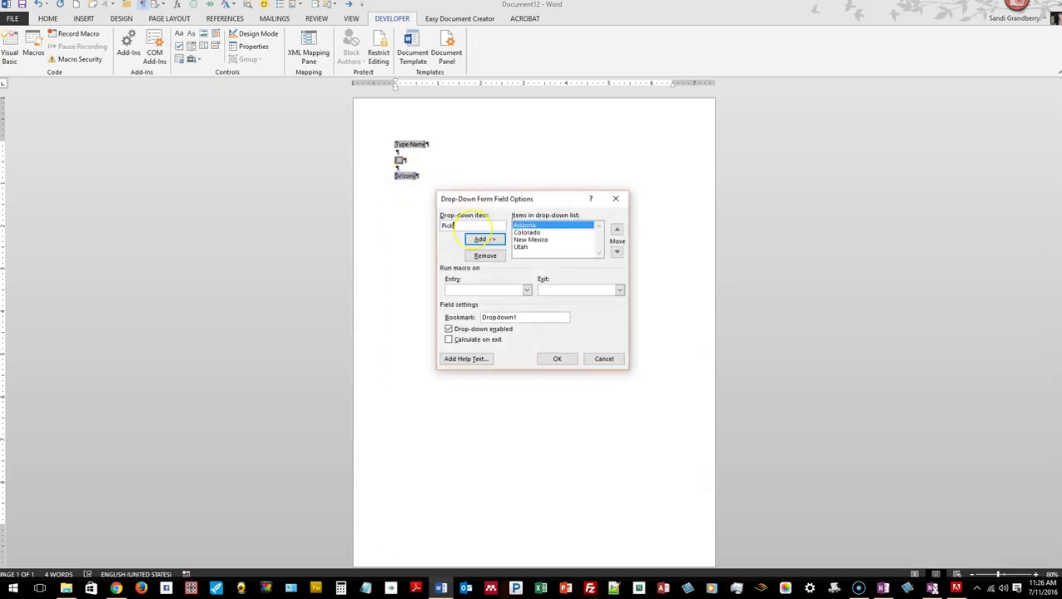
pyautogui.write(' a State')
pyautogui.click(485, 238)
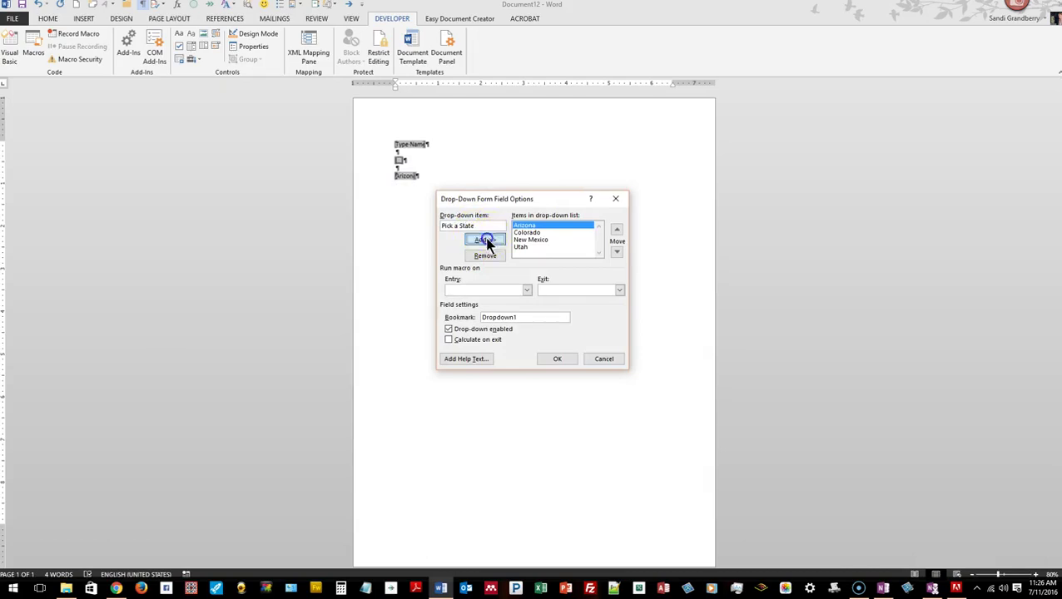
# Move "Pick a State" to the first place in the drop-down list and apply the field options.
pyautogui.click(616, 230)
pyautogui.click(616, 230)
pyautogui.click(616, 230)
pyautogui.click(616, 230)
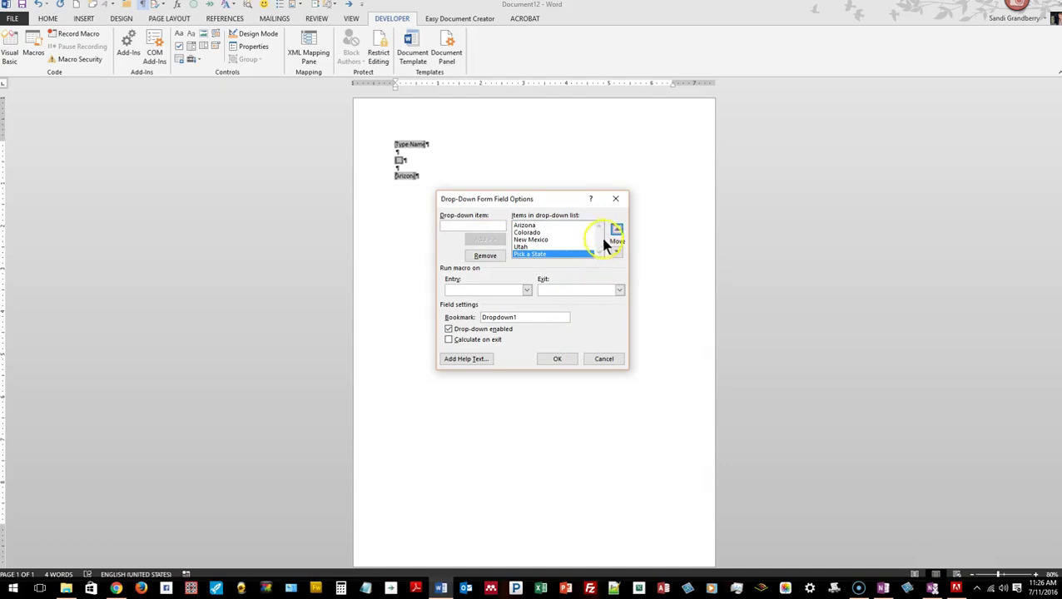
pyautogui.click(615, 230)
pyautogui.click(616, 230)
pyautogui.click(616, 229)
pyautogui.click(615, 230)
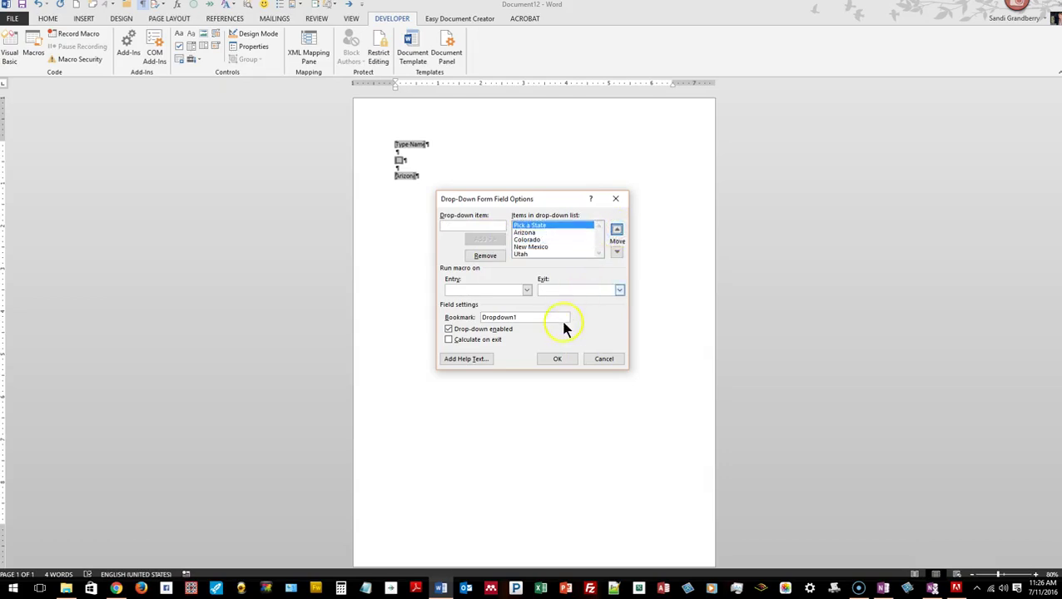
pyautogui.click(554, 358)
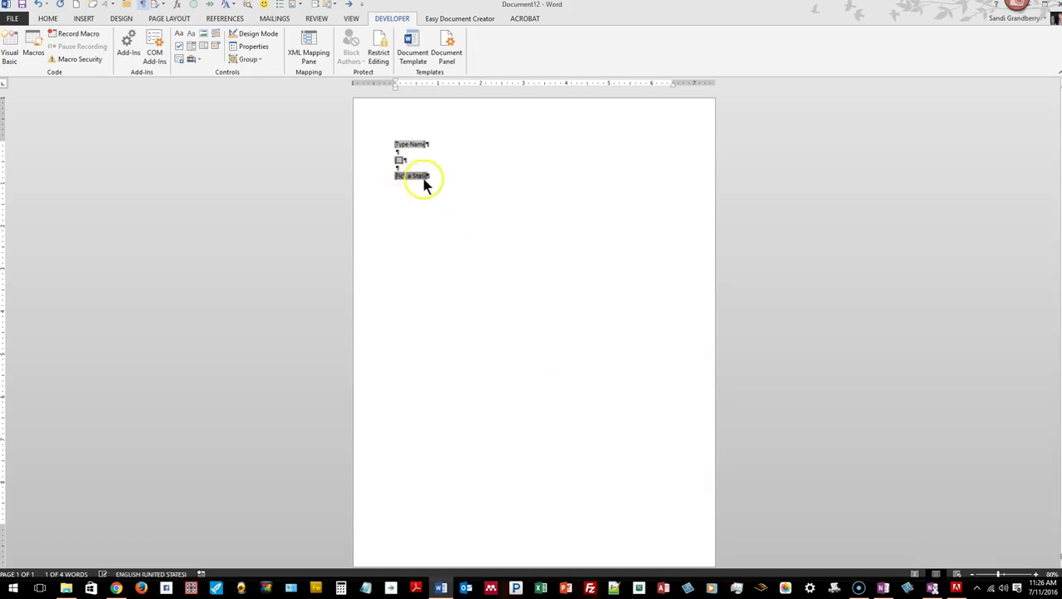
# Add two new lines below the state drop-down field and look at the legacy Form Field Shading option.
pyautogui.click(452, 179)
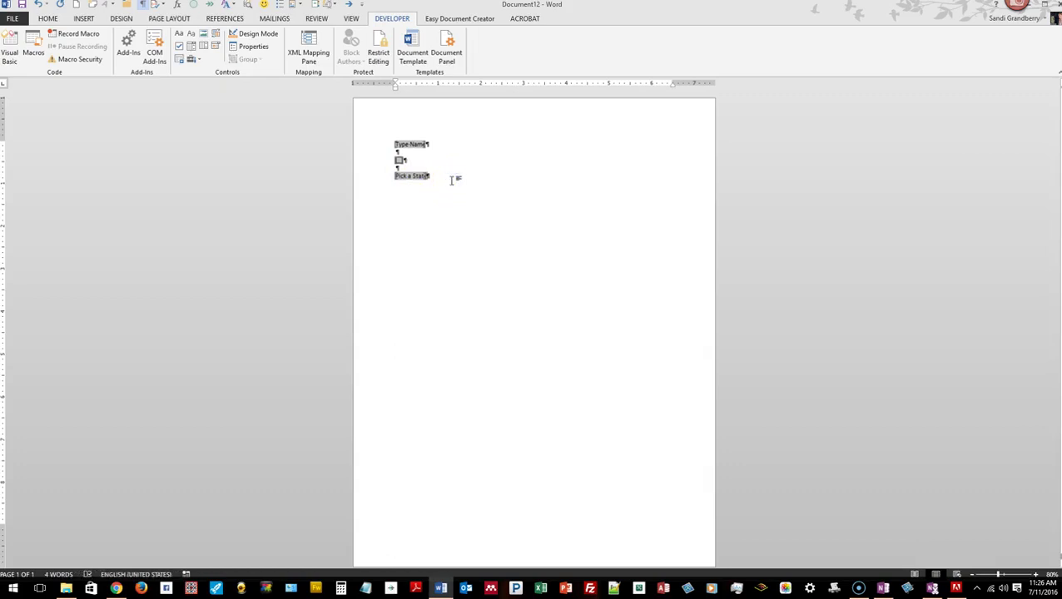
pyautogui.press('Return')
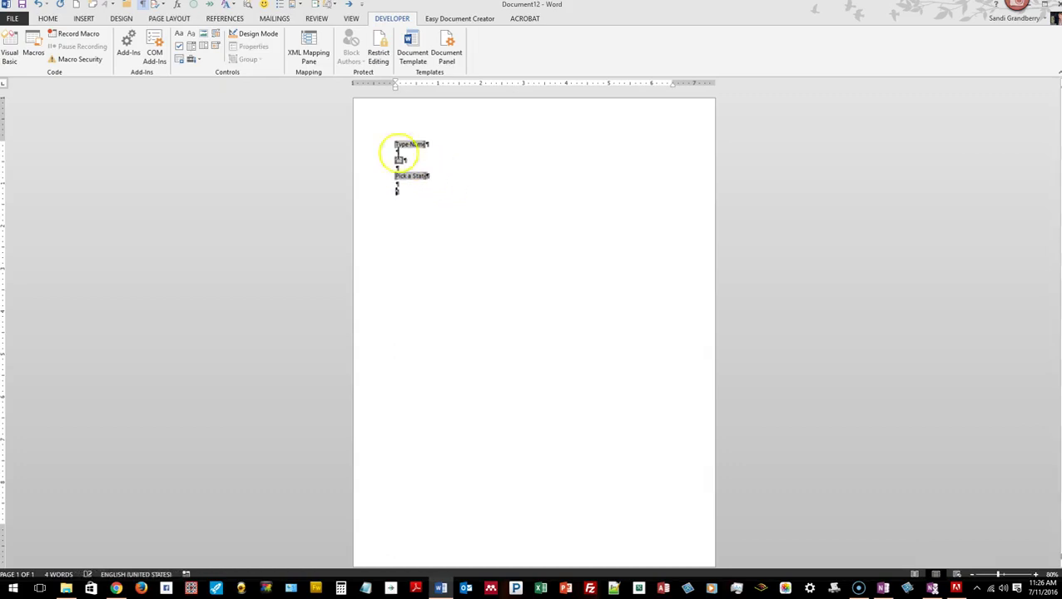
pyautogui.click(189, 60)
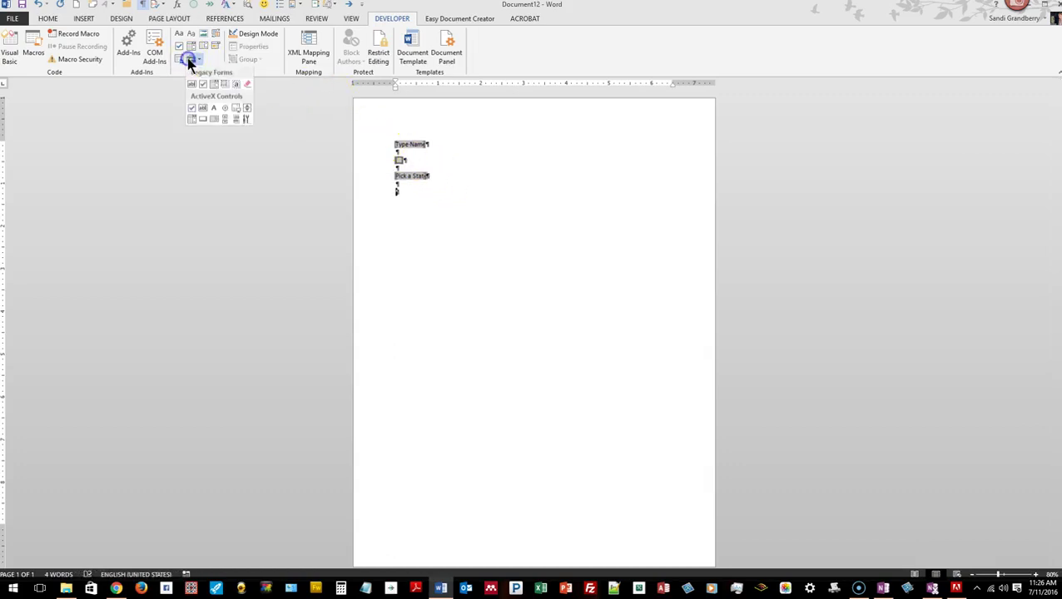
pyautogui.click(235, 86)
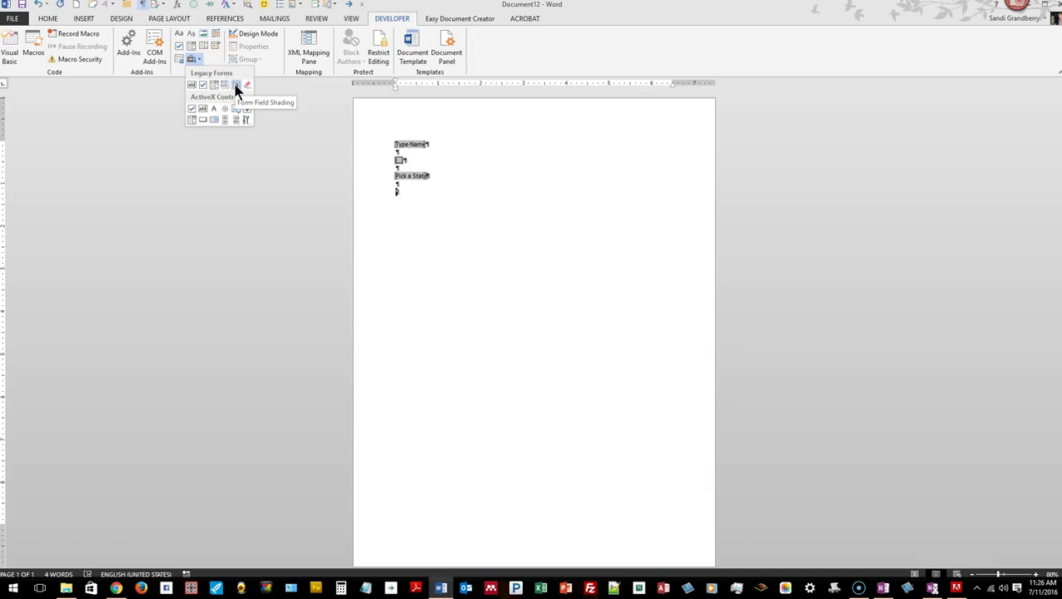
pyautogui.click(409, 263)
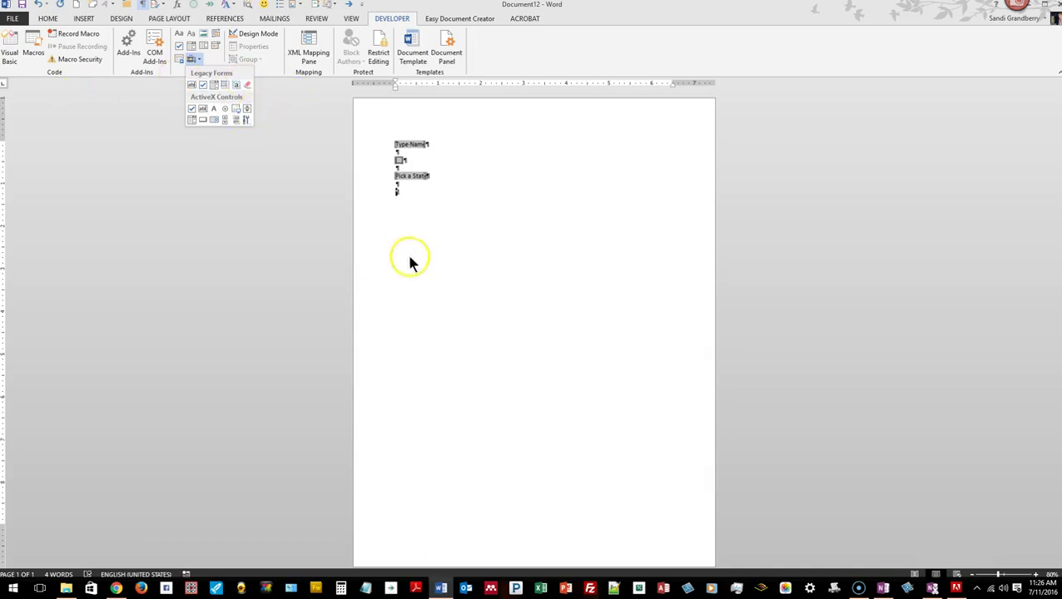
pyautogui.click(492, 237)
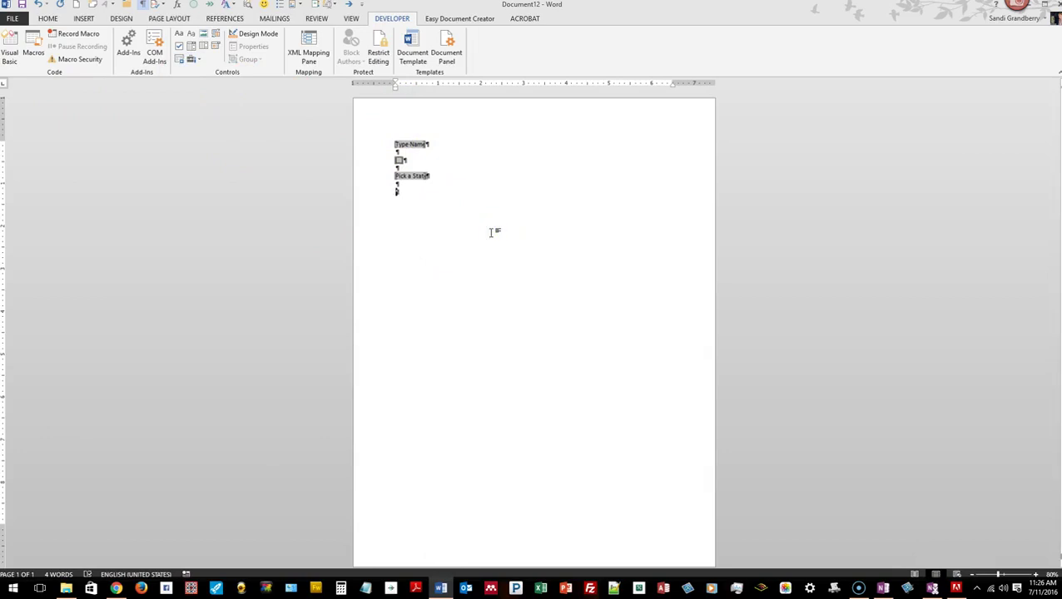
# Restrict editing of the document so that only filling in forms is allowed.
pyautogui.click(380, 52)
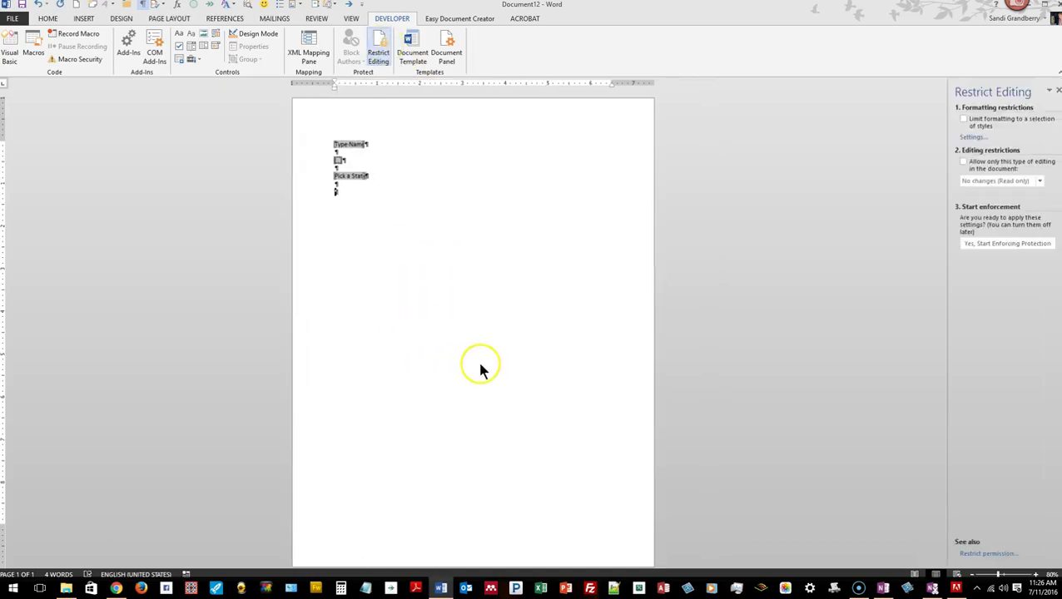
pyautogui.click(479, 363)
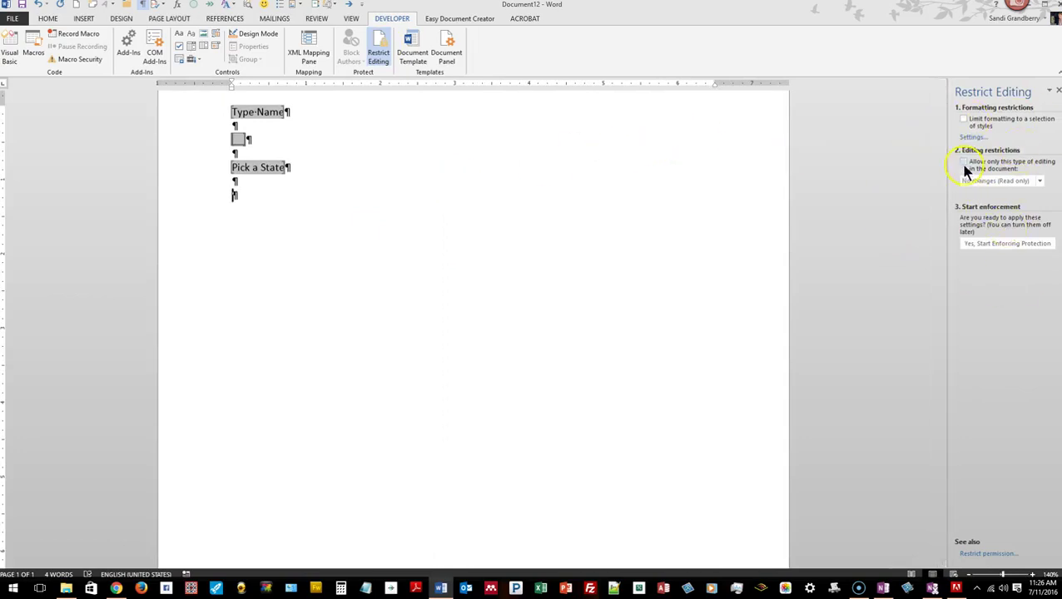
pyautogui.click(964, 164)
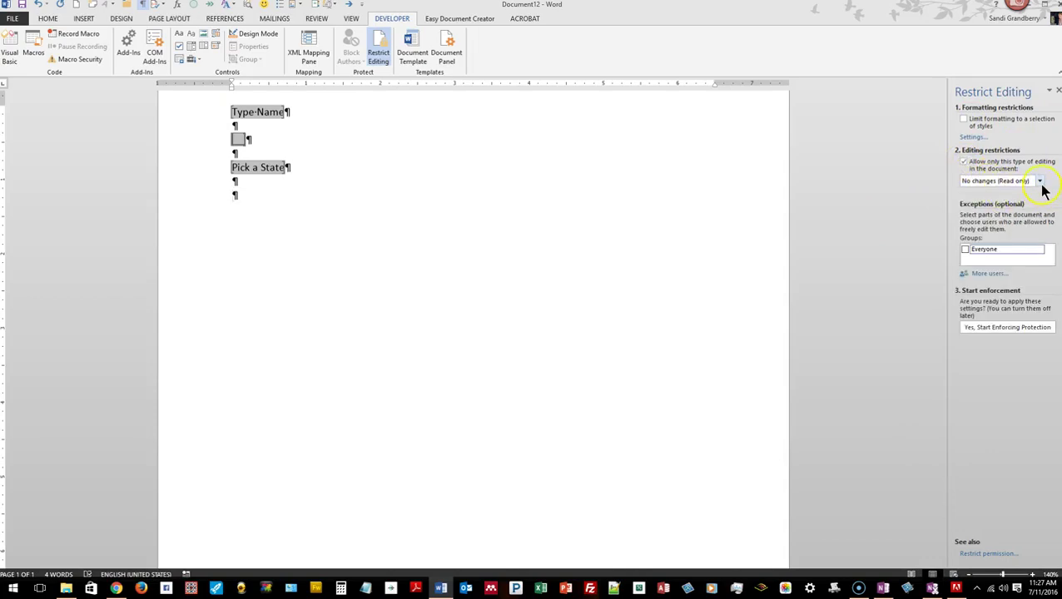
pyautogui.click(1039, 181)
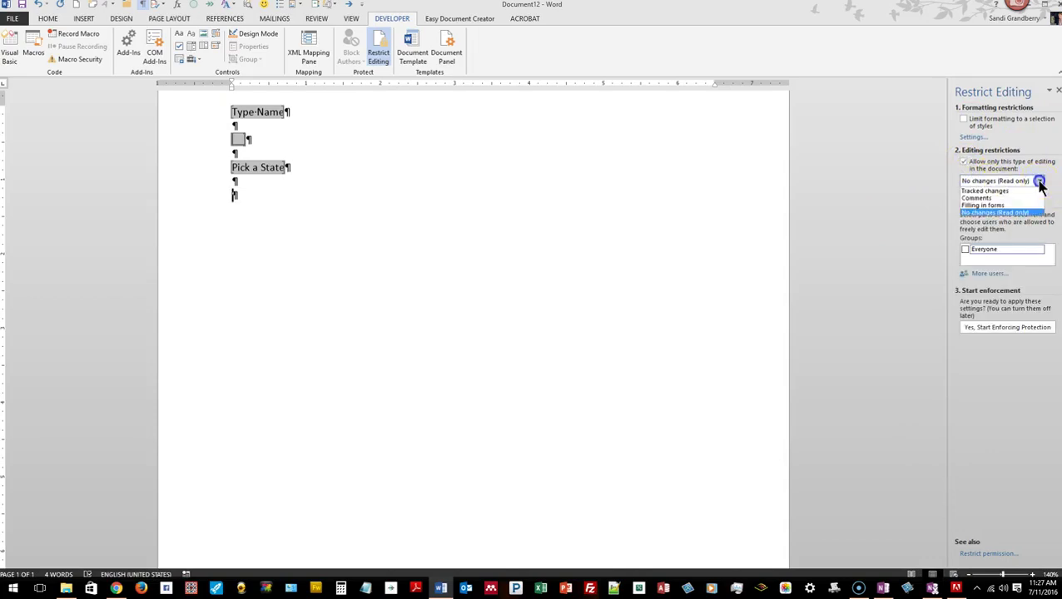
pyautogui.click(999, 206)
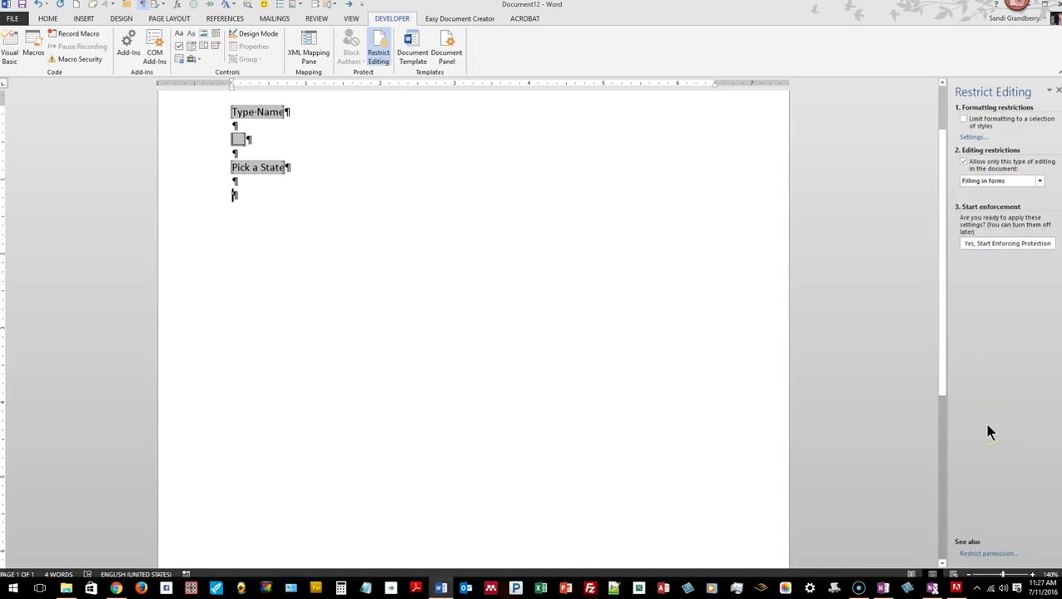
# Start enforcing the form protection with the optional password left blank.
pyautogui.click(996, 248)
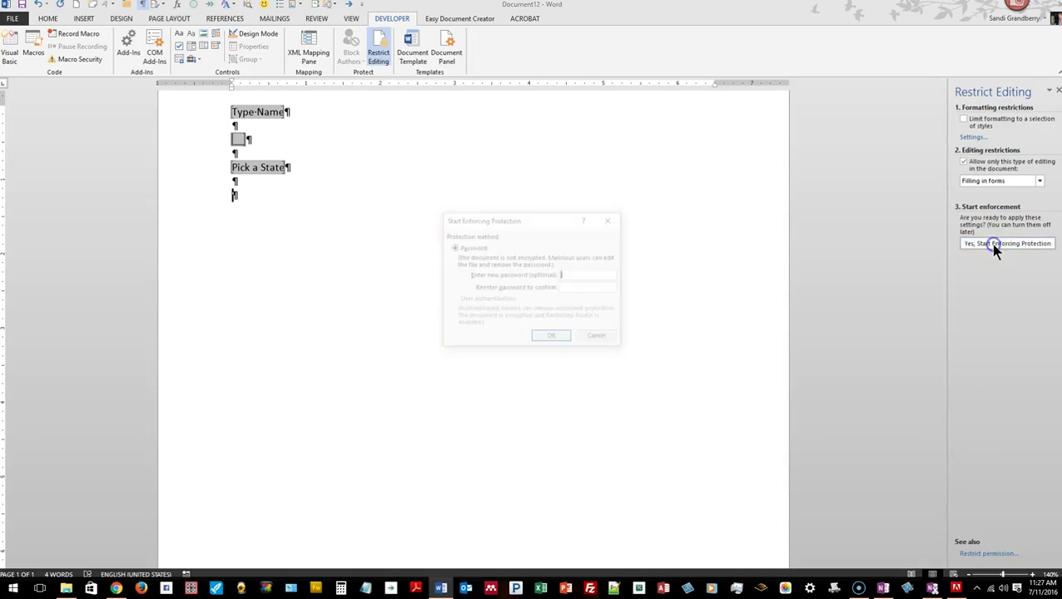
pyautogui.click(604, 275)
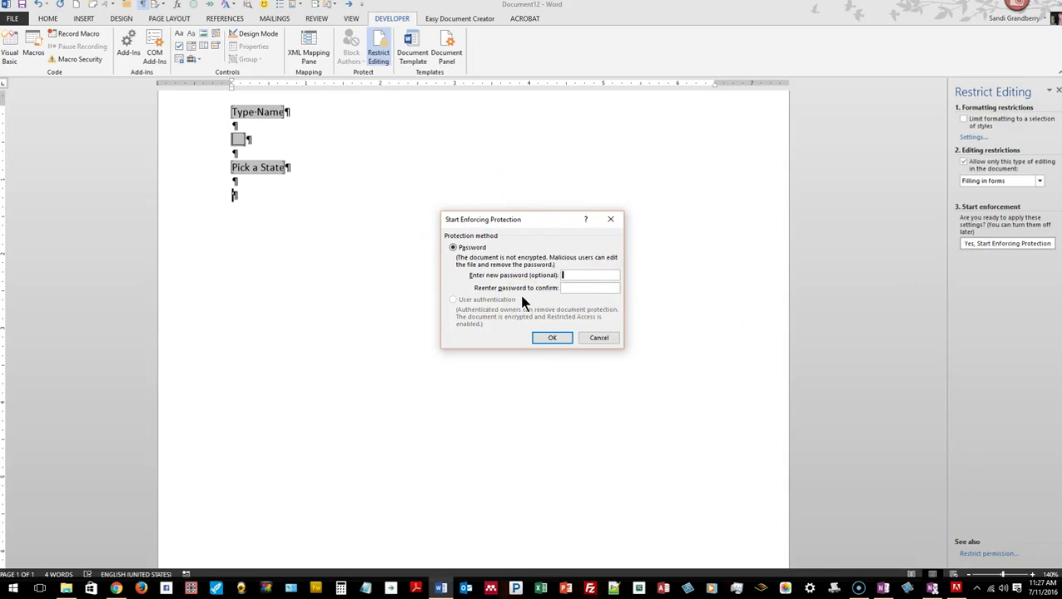
pyautogui.click(548, 338)
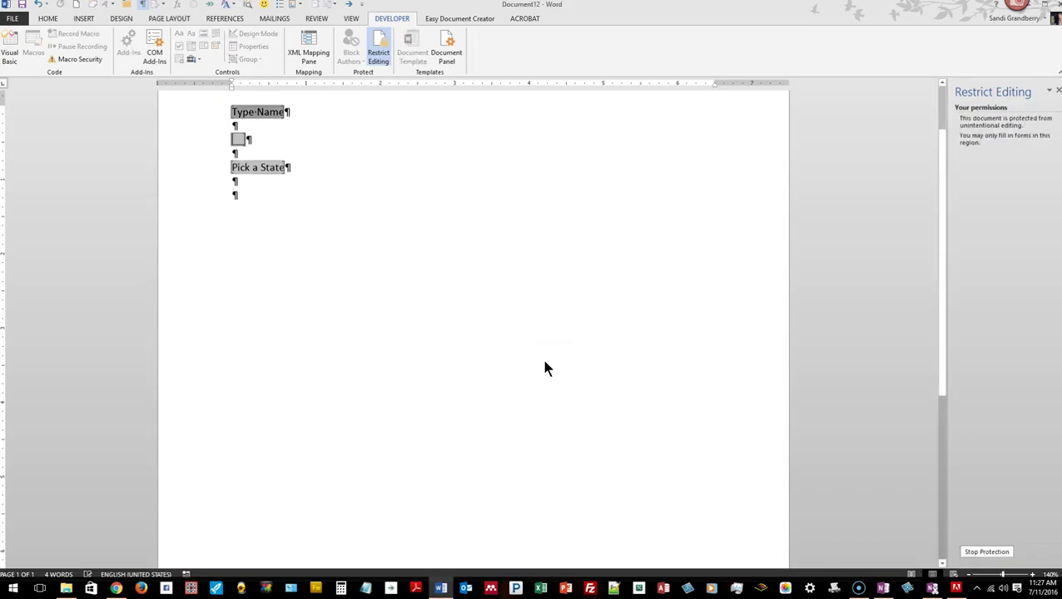
# Tick the check box form field and enter a full name in the text field of the protected form.
pyautogui.scroll(1, 545, 369)
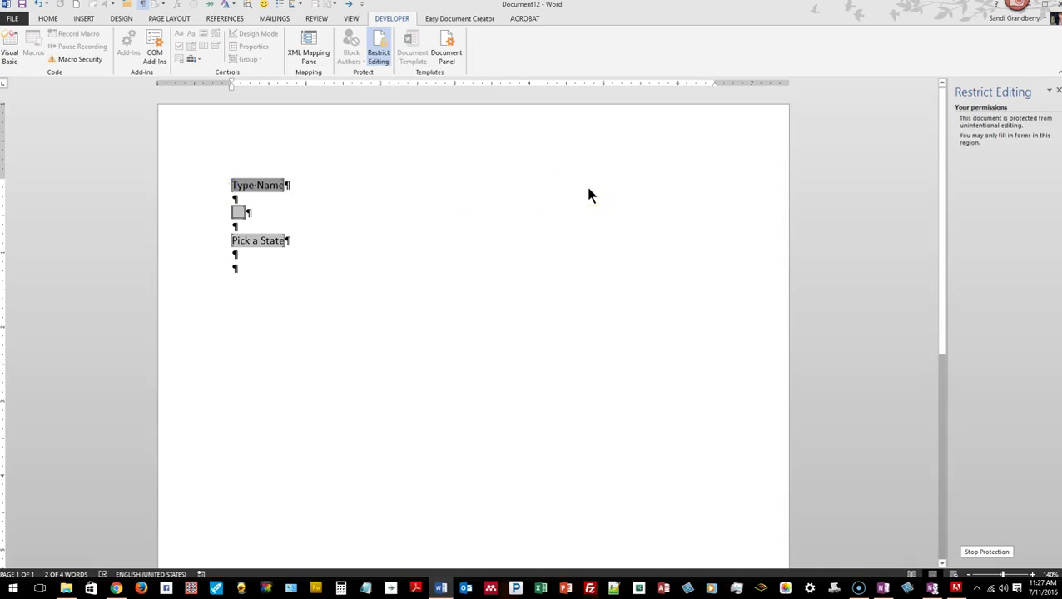
pyautogui.click(312, 190)
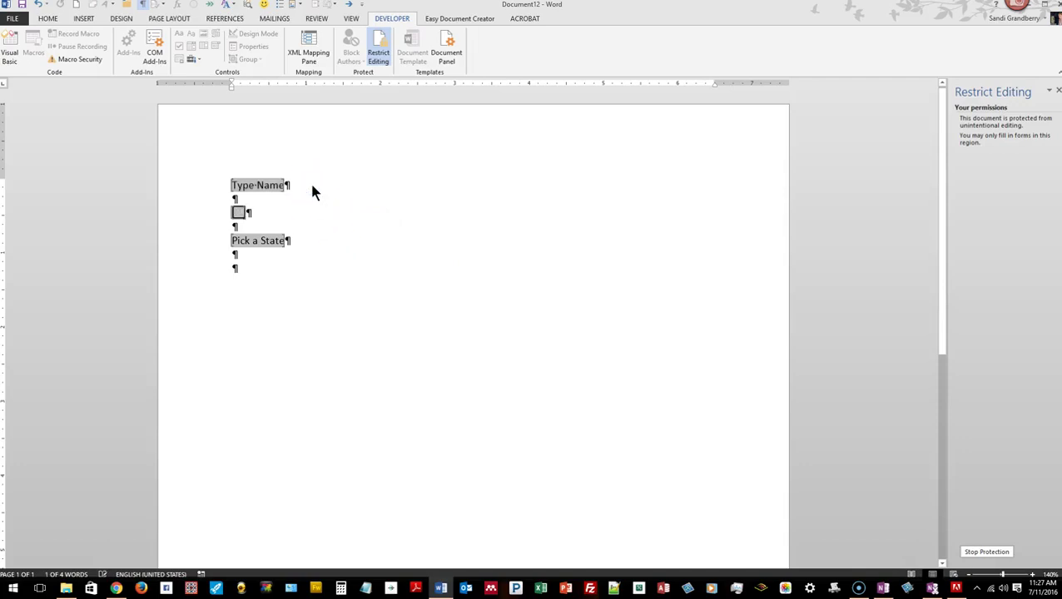
pyautogui.press('space')
pyautogui.click(268, 182)
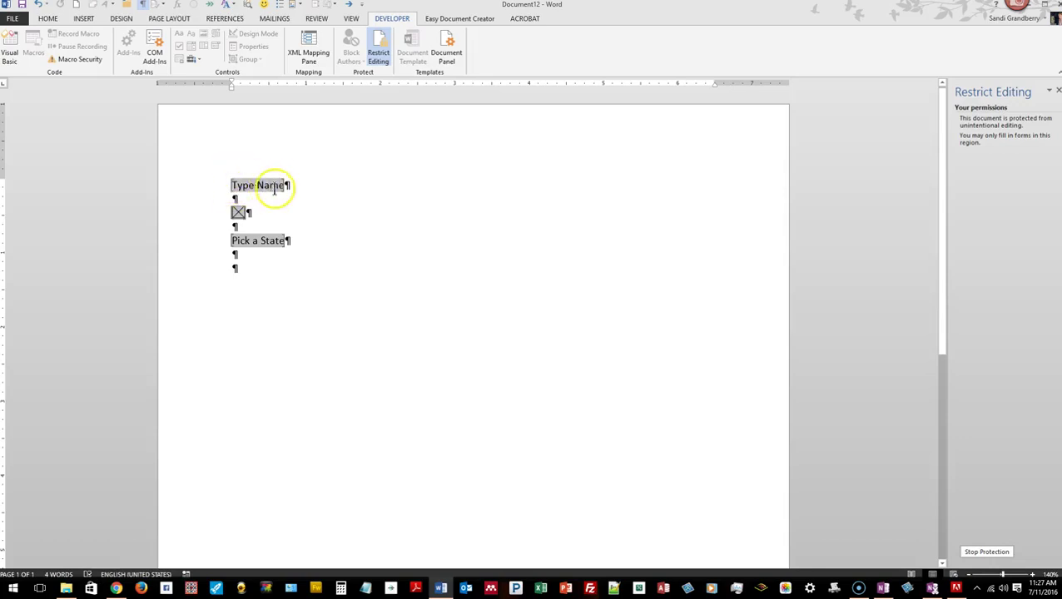
pyautogui.click(297, 190)
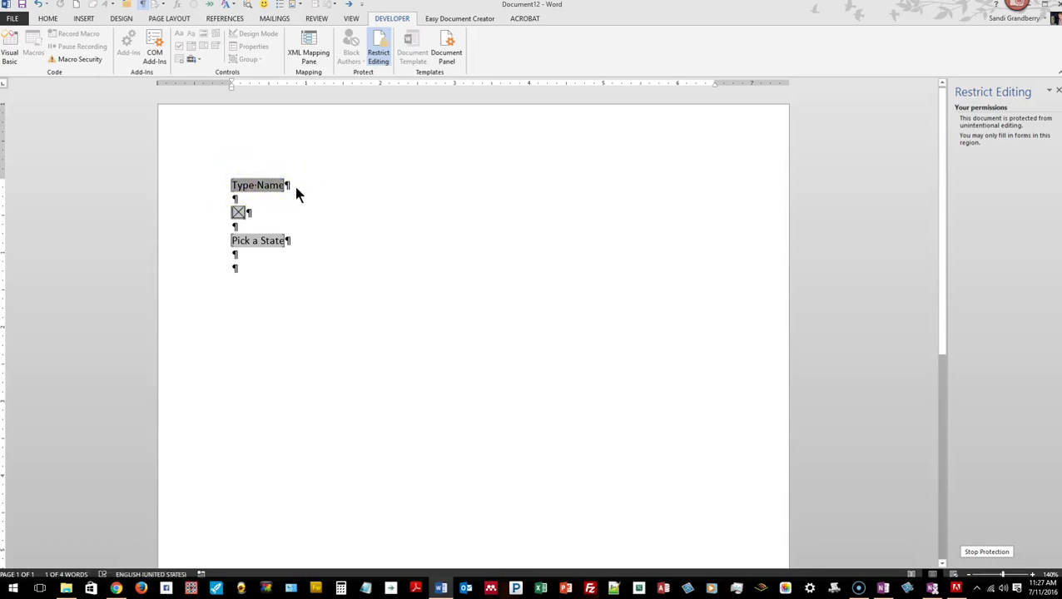
pyautogui.write('Sandi')
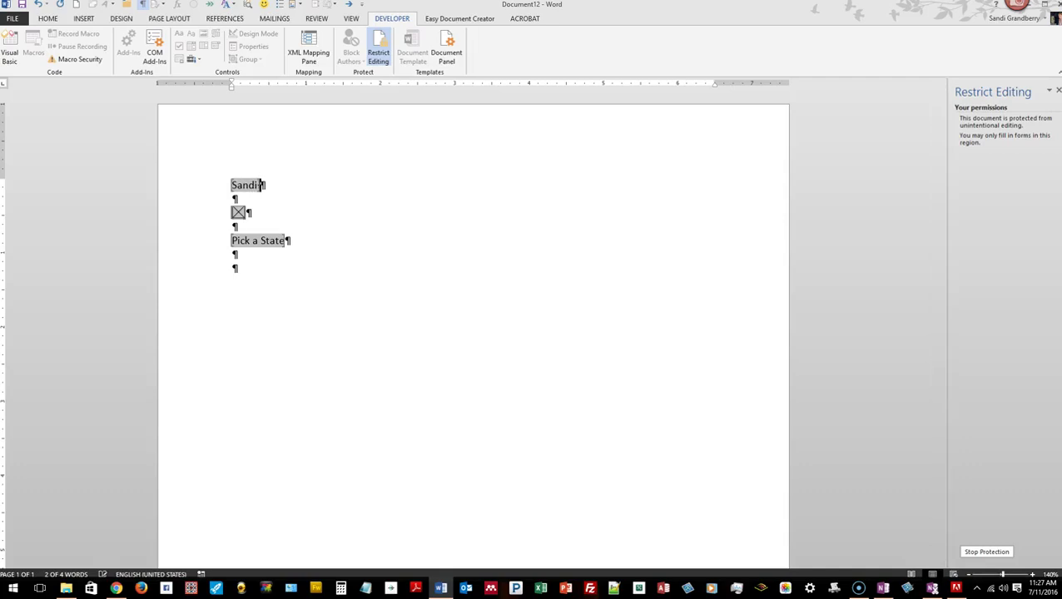
pyautogui.write(' Grandberry')
pyautogui.press('Tab')
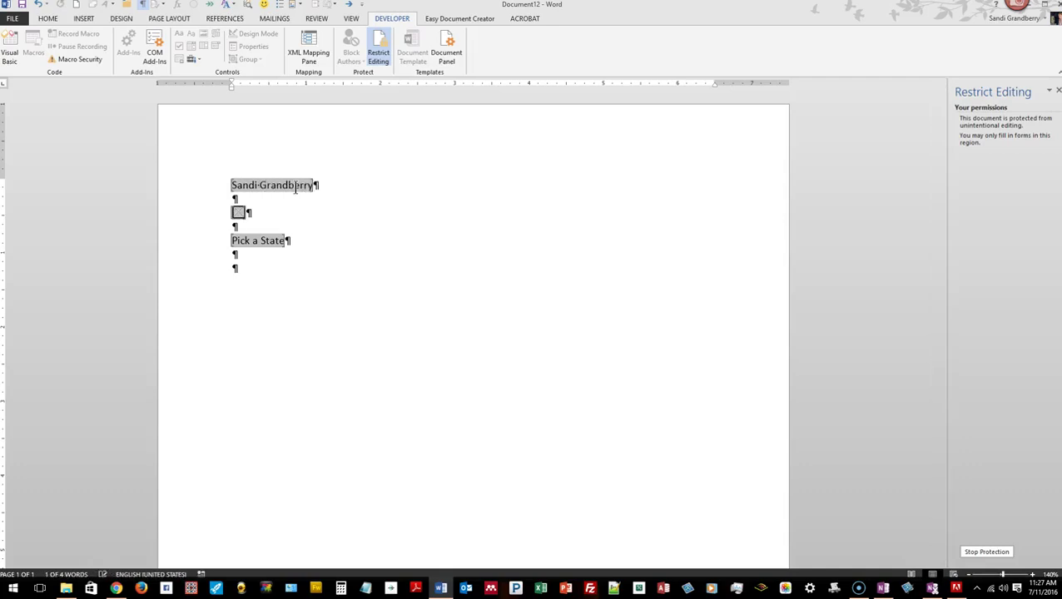
# Choose Arizona in the state drop-down field and move back through the earlier form fields.
pyautogui.press('Tab')
pyautogui.click(289, 241)
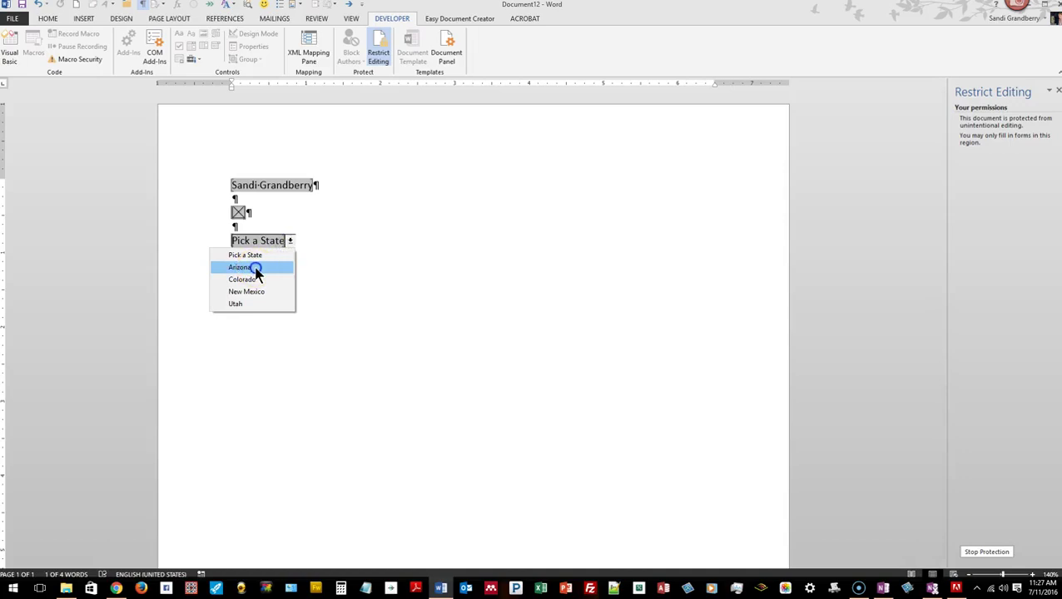
pyautogui.click(256, 268)
pyautogui.click(273, 270)
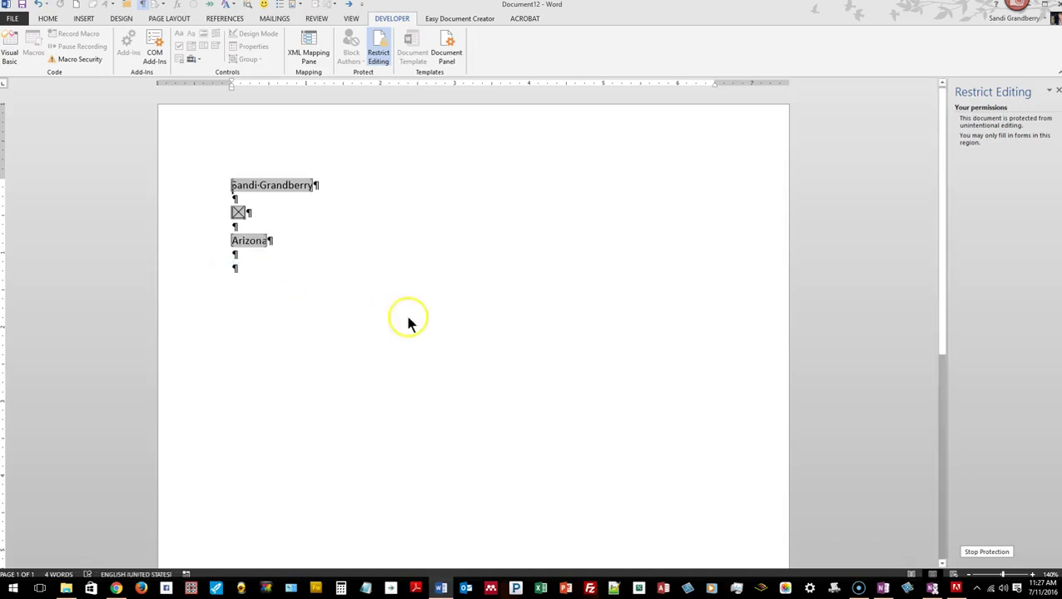
pyautogui.hotkey('shift', 'Tab')
pyautogui.hotkey('shift', 'Tab')
pyautogui.click(342, 275)
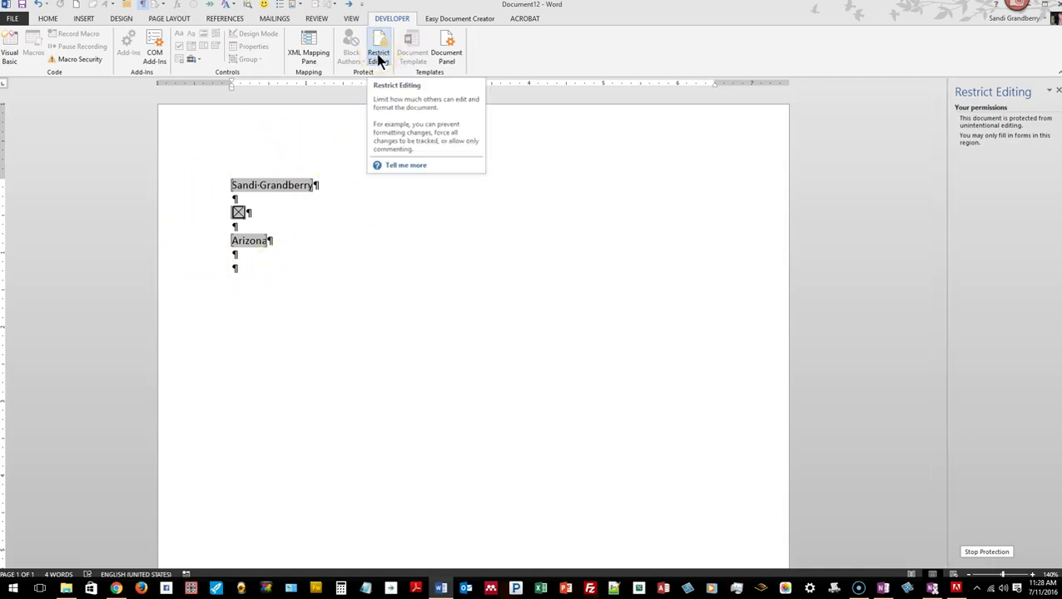
pyautogui.click(345, 187)
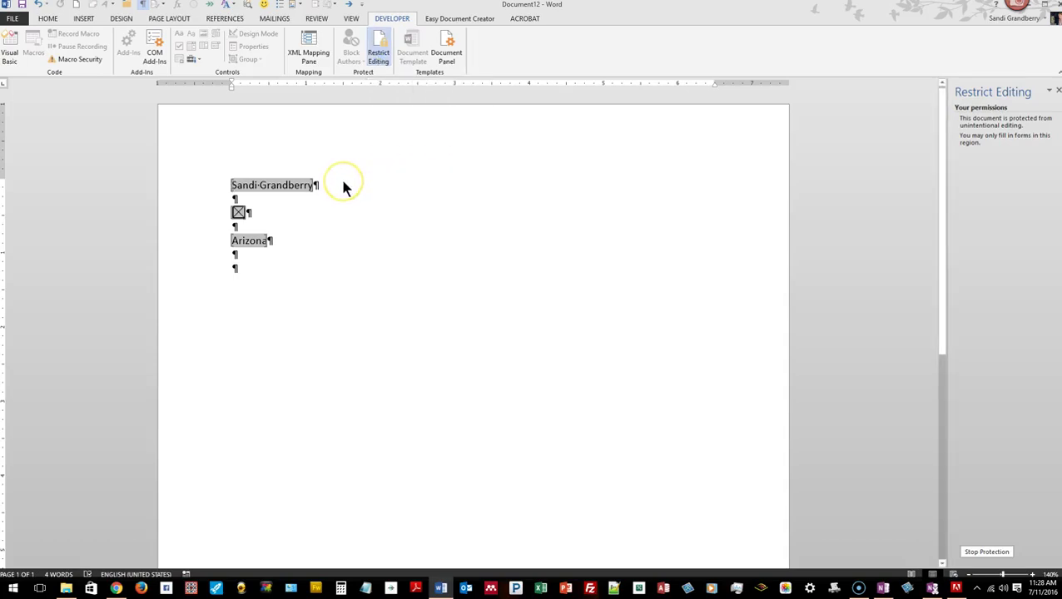
# Stop the document protection and generate sample paragraphs with =rand() on the last line below the state field.
pyautogui.click(990, 553)
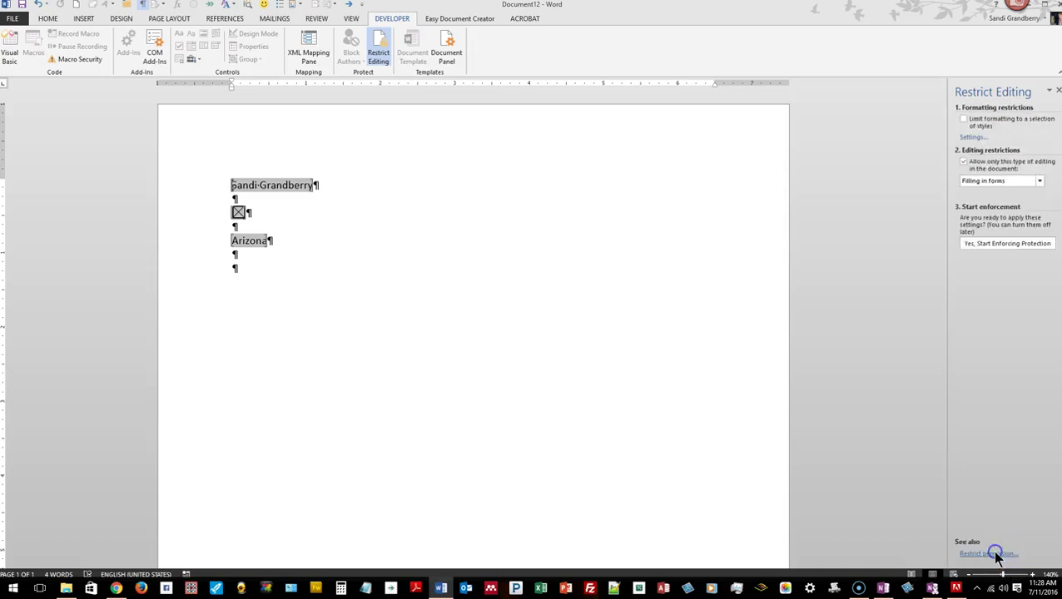
pyautogui.click(301, 288)
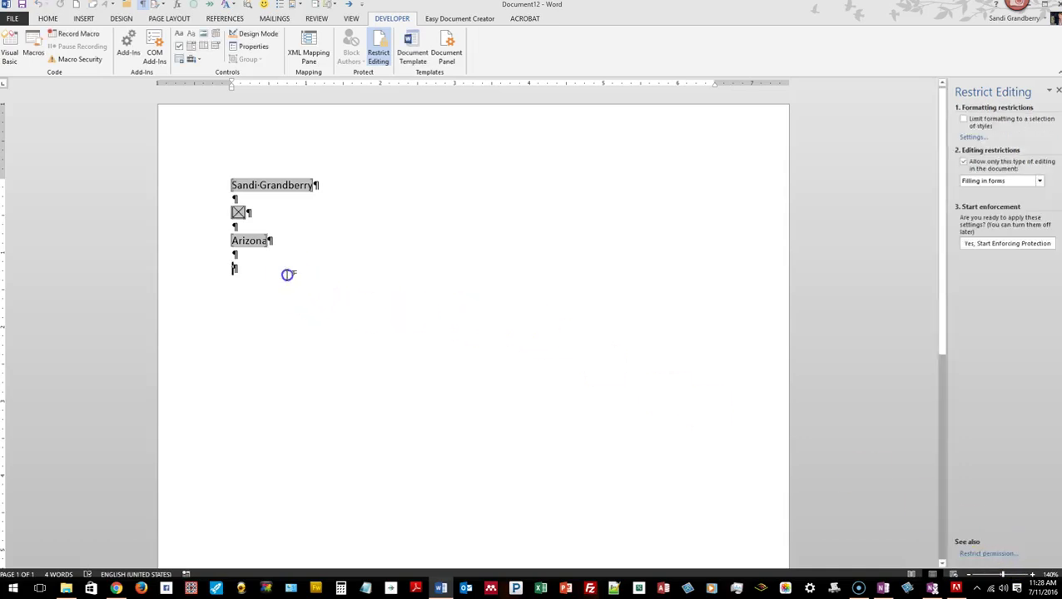
pyautogui.write('=ra')
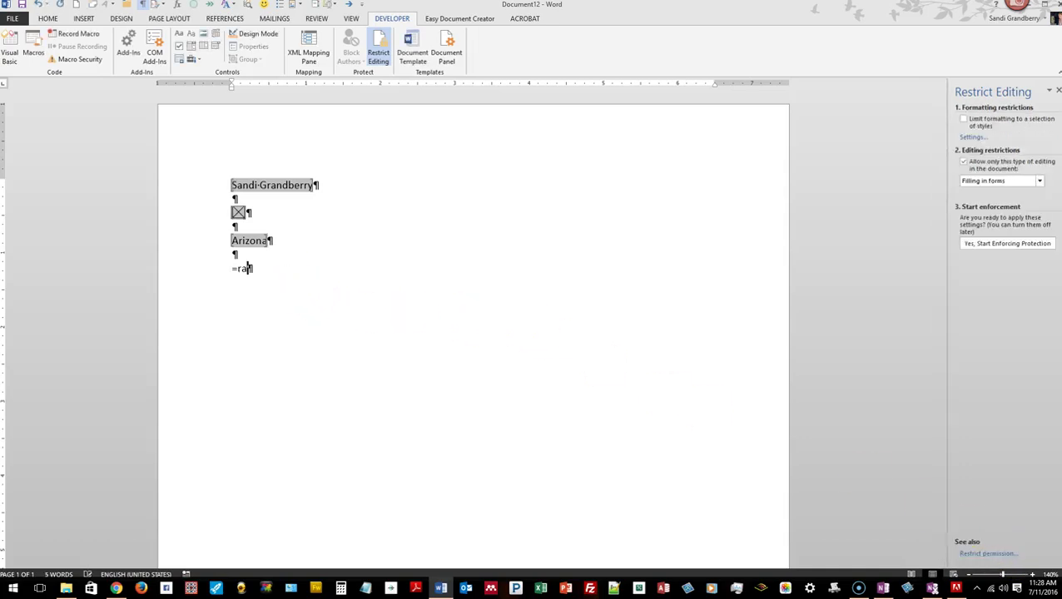
pyautogui.write('nd()')
pyautogui.press('Return')
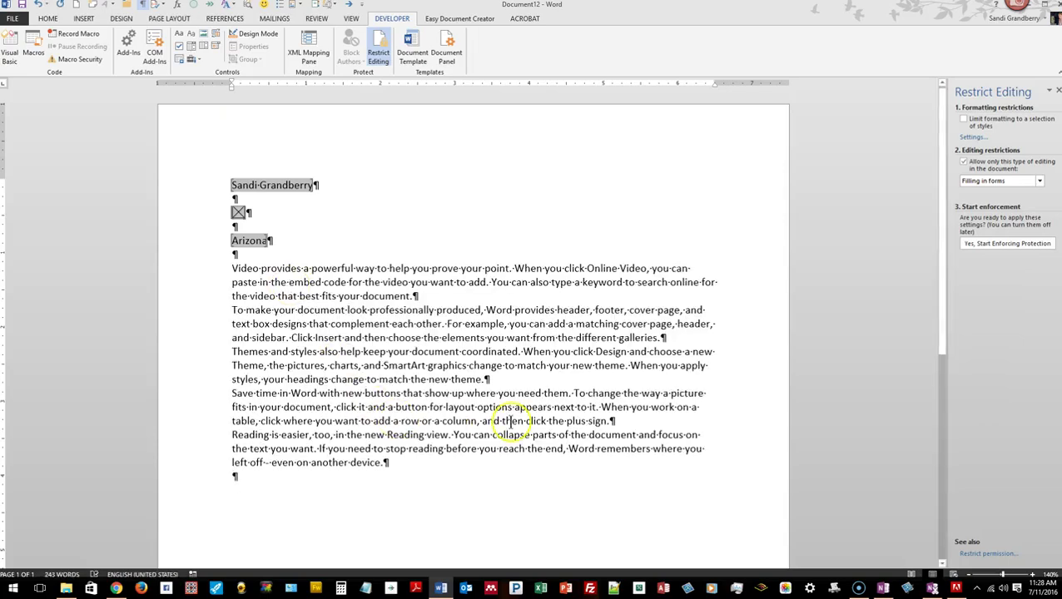
# Insert a blank line between each pair of the five sample paragraphs.
pyautogui.click(625, 421)
pyautogui.press('Return')
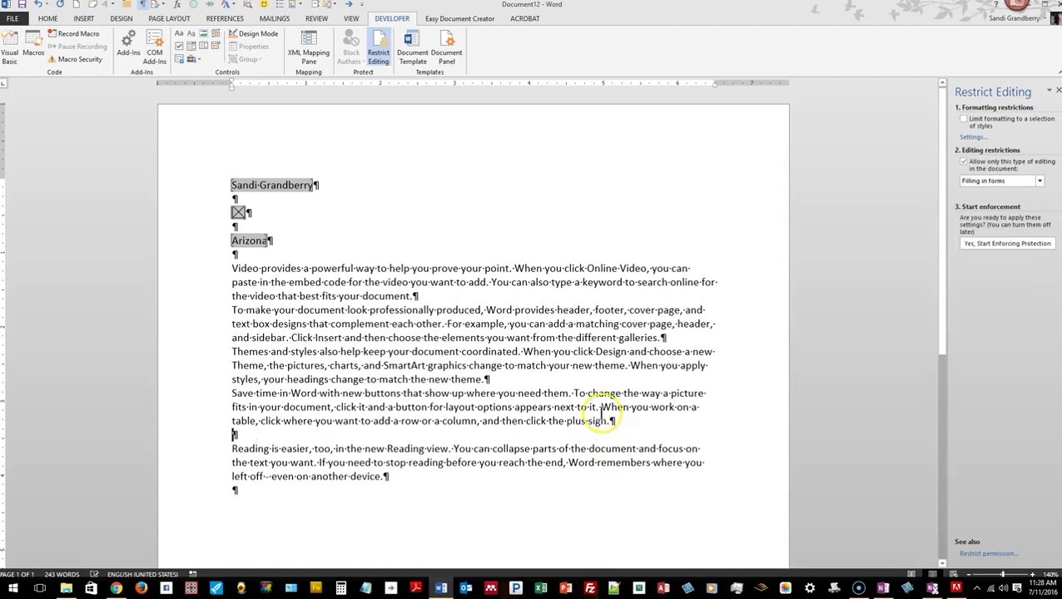
pyautogui.click(530, 380)
pyautogui.press('Return')
pyautogui.click(674, 337)
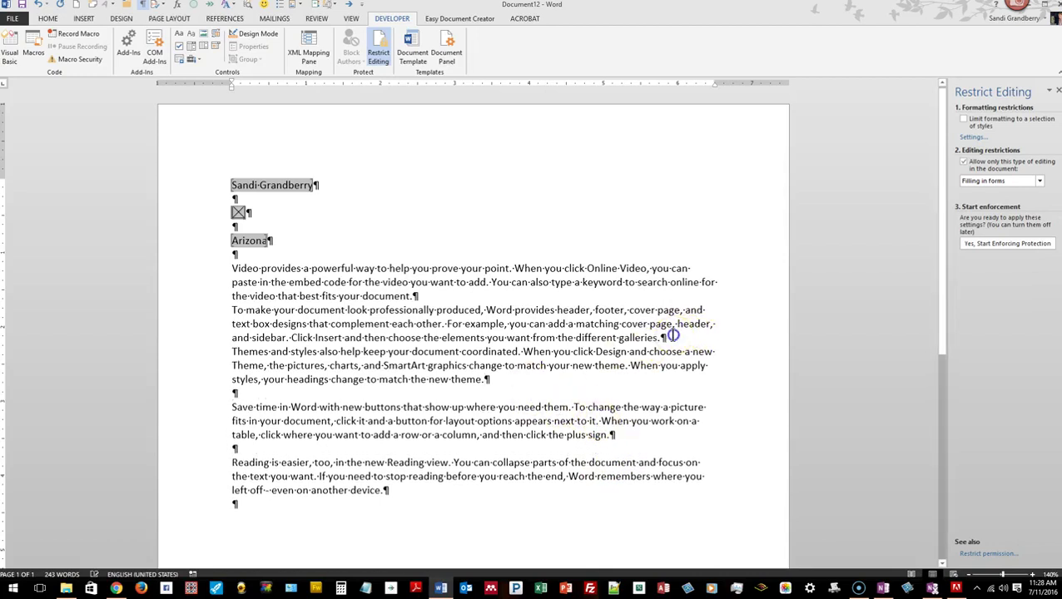
pyautogui.press('Return')
pyautogui.click(444, 297)
pyautogui.press('Return')
pyautogui.click(417, 251)
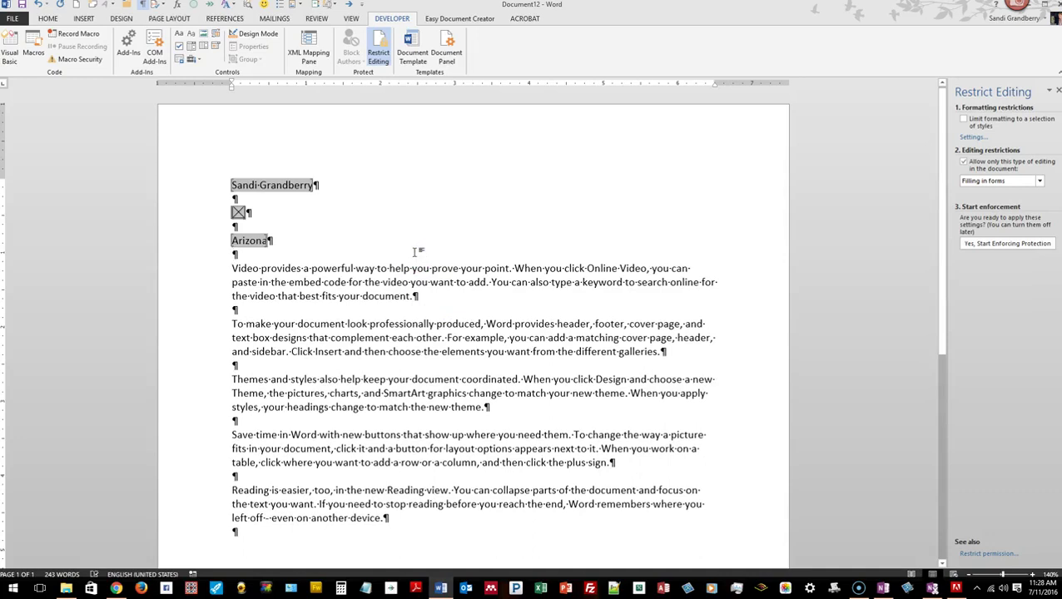
# Enforce the filling-in-forms protection again without setting a password.
pyautogui.click(295, 190)
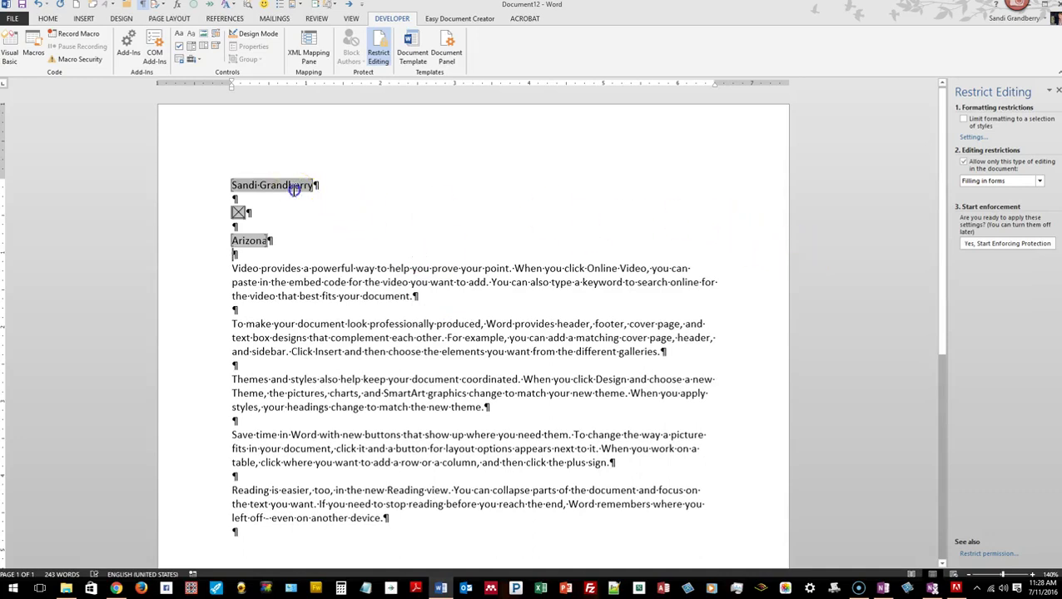
pyautogui.click(261, 241)
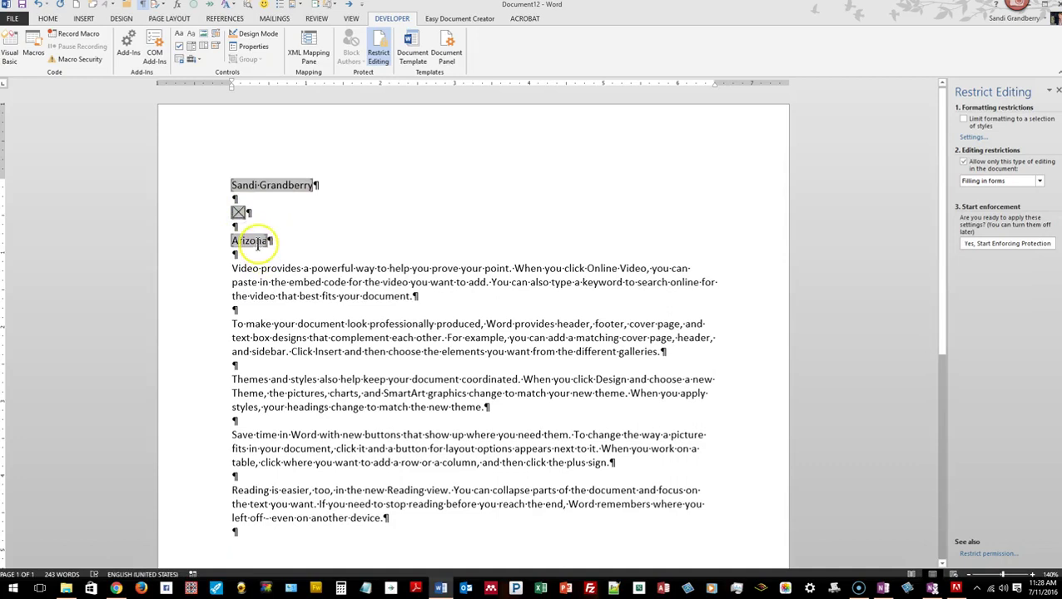
pyautogui.click(982, 243)
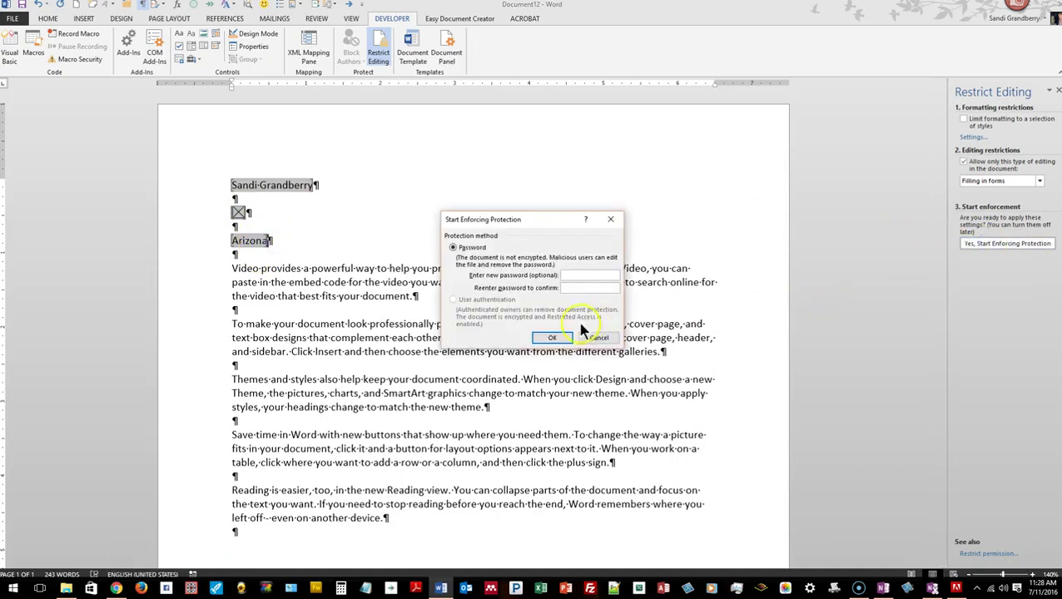
pyautogui.click(551, 338)
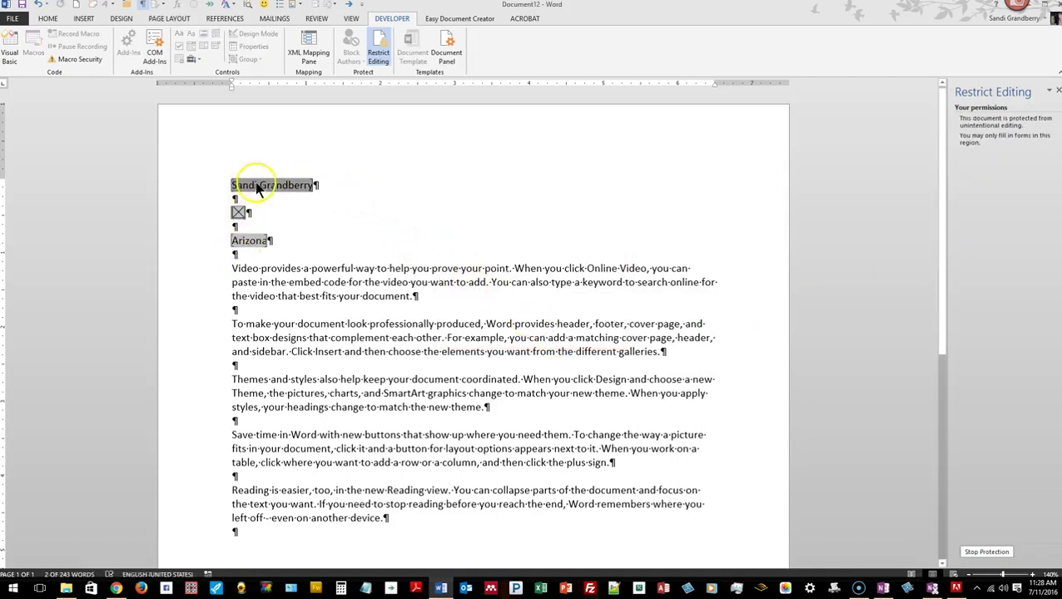
# Clear the check box in the protected form and return to the name text field.
pyautogui.click(239, 212)
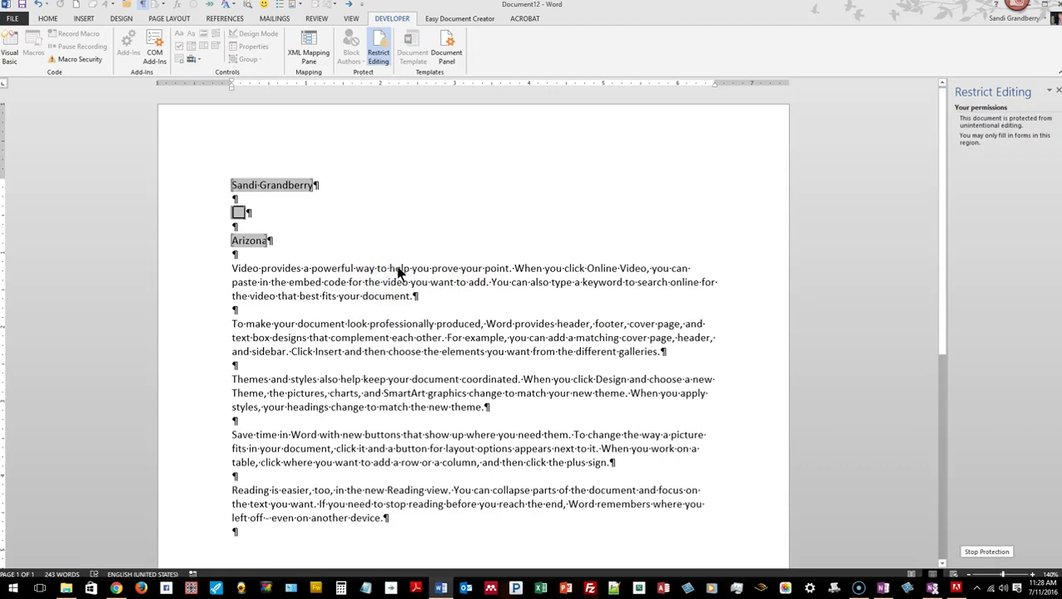
pyautogui.click(308, 186)
pyautogui.click(289, 188)
pyautogui.click(236, 184)
# Create a new blank document and look through the legacy form tools available in it.
pyautogui.click(75, 10)
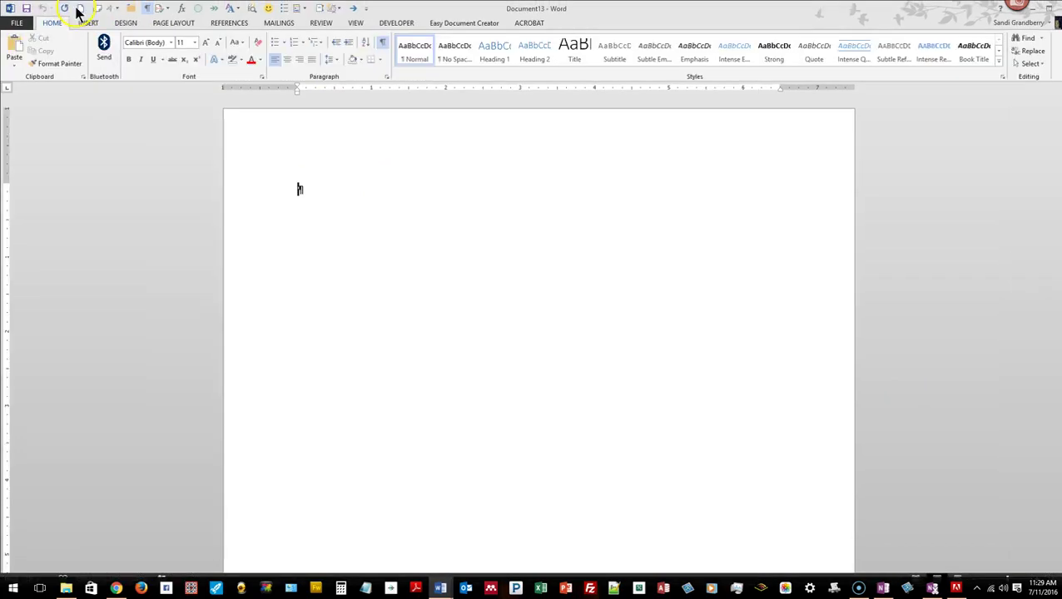
pyautogui.click(397, 22)
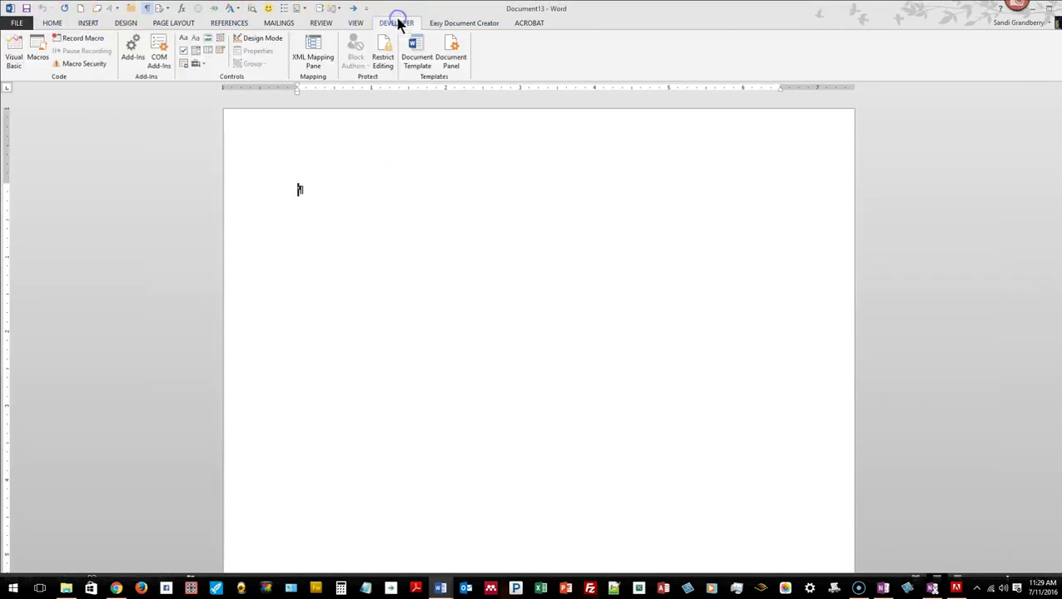
pyautogui.click(204, 65)
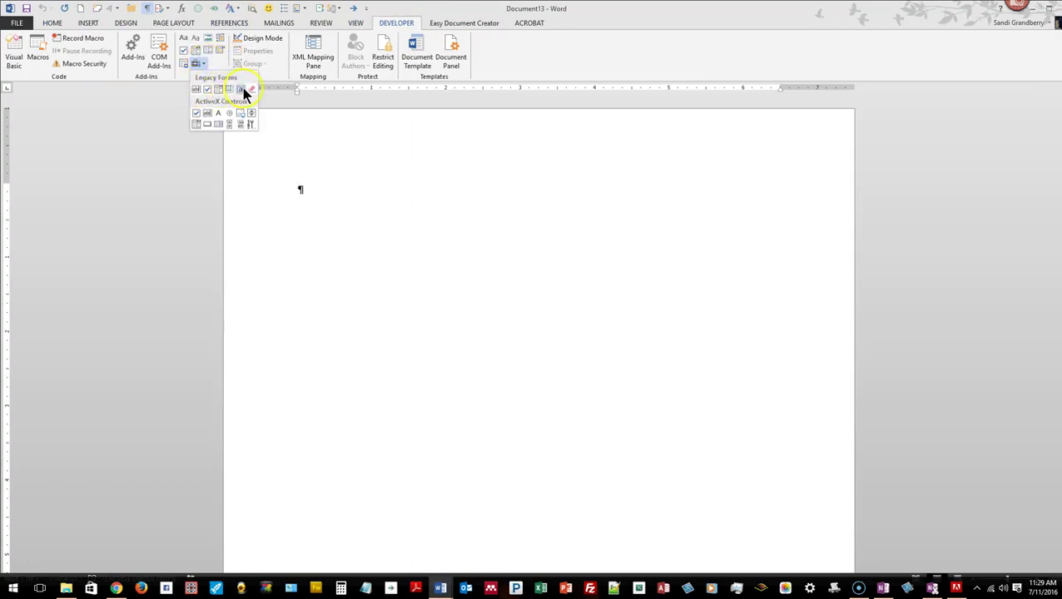
pyautogui.click(356, 191)
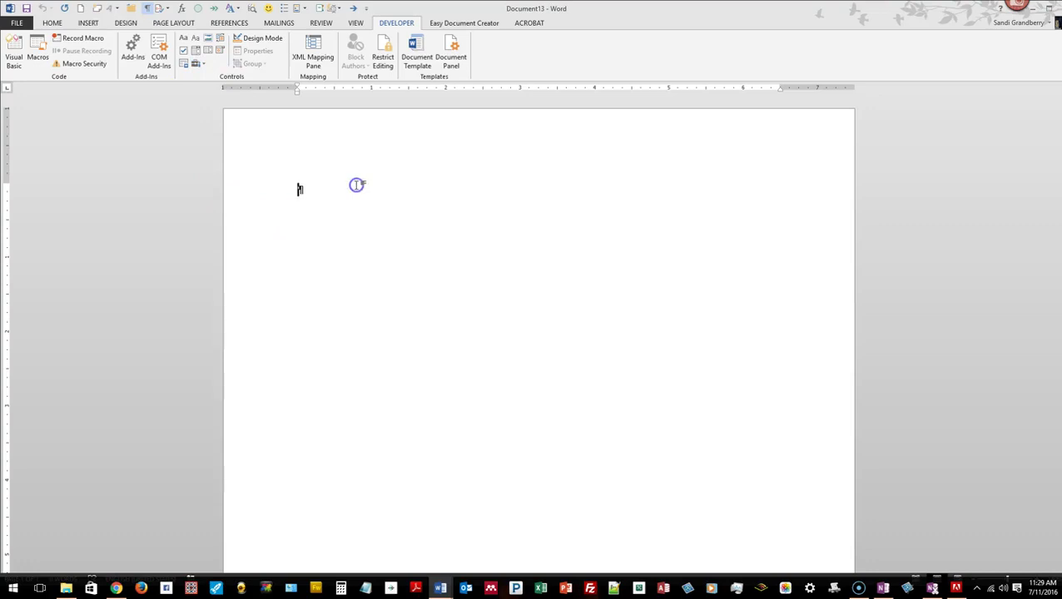
# Fill the new blank document with sample paragraphs generated by =rand().
pyautogui.click(407, 208)
pyautogui.write('=rand()')
pyautogui.press('Return')
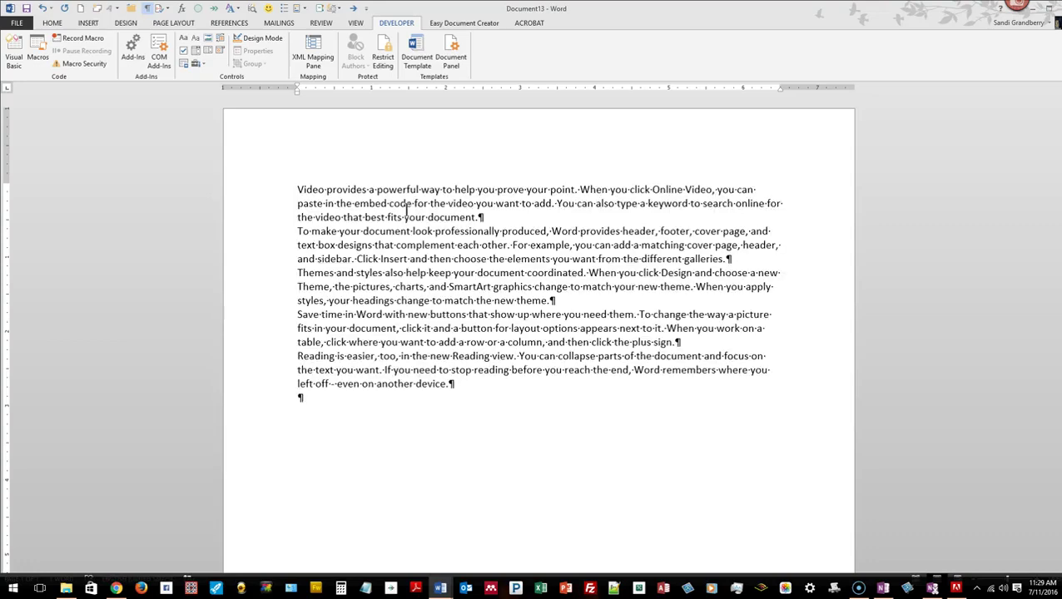
# Insert a blank line between each of the five sample paragraphs.
pyautogui.hotkey('shift', 'End')
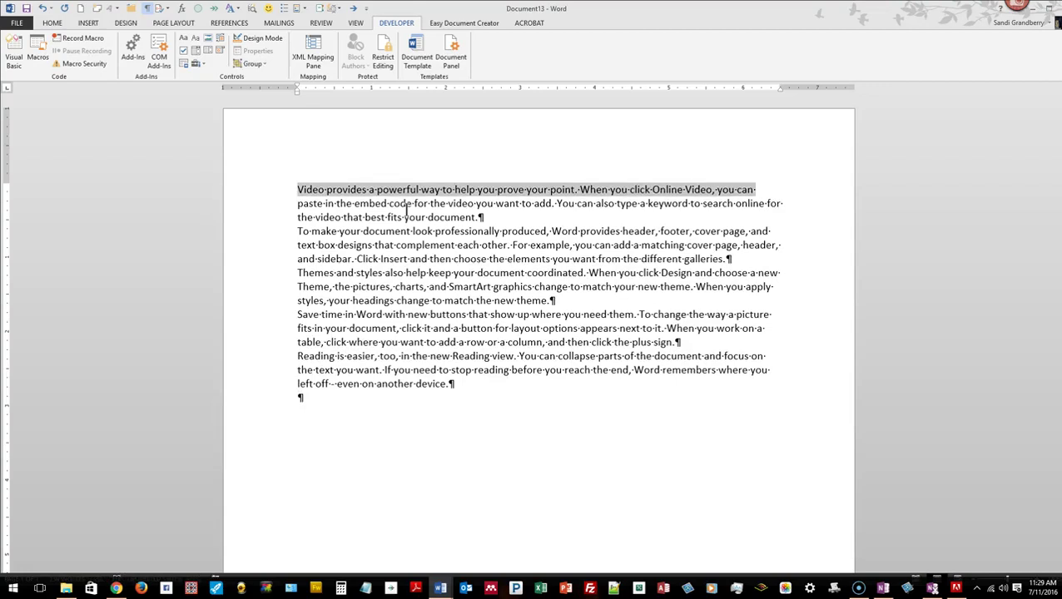
pyautogui.press('Left')
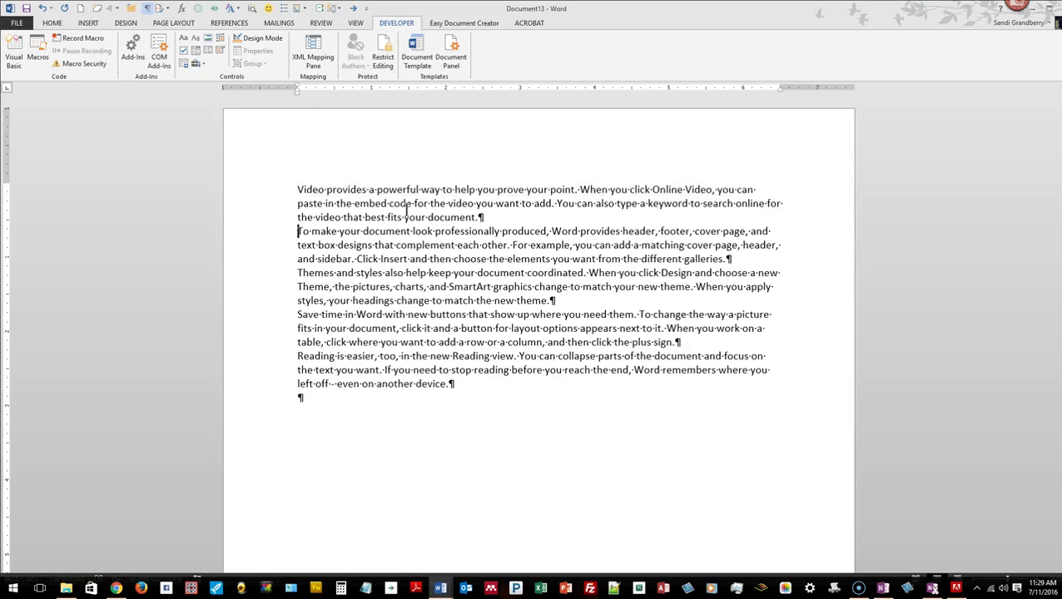
pyautogui.press('Return')
pyautogui.hotkey('ctrl', 'Down')
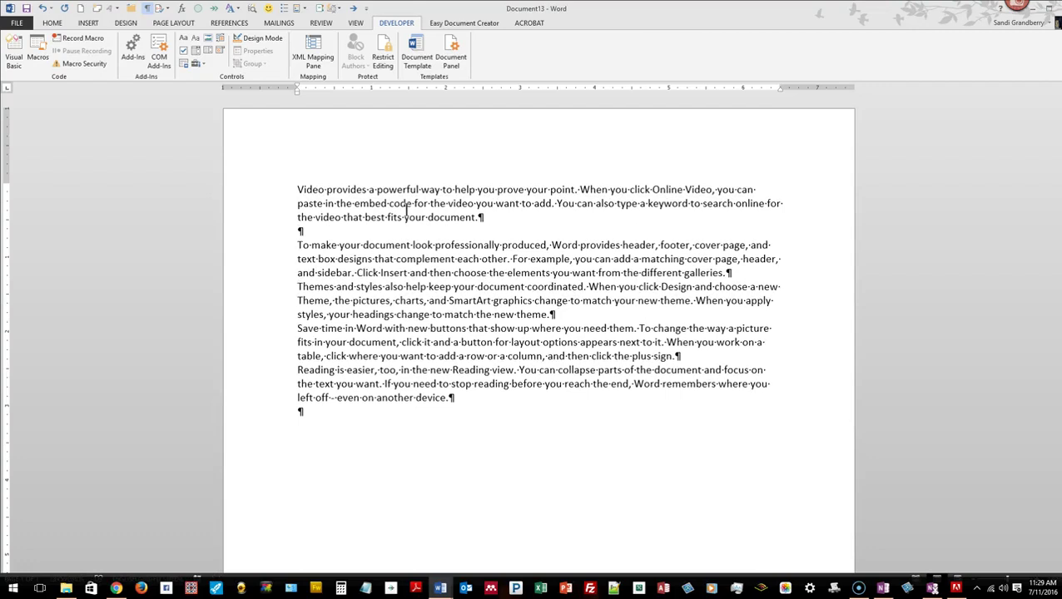
pyautogui.press('Return')
pyautogui.hotkey('ctrl', 'Down')
pyautogui.press('Return')
pyautogui.hotkey('ctrl', 'Down')
pyautogui.press('Return')
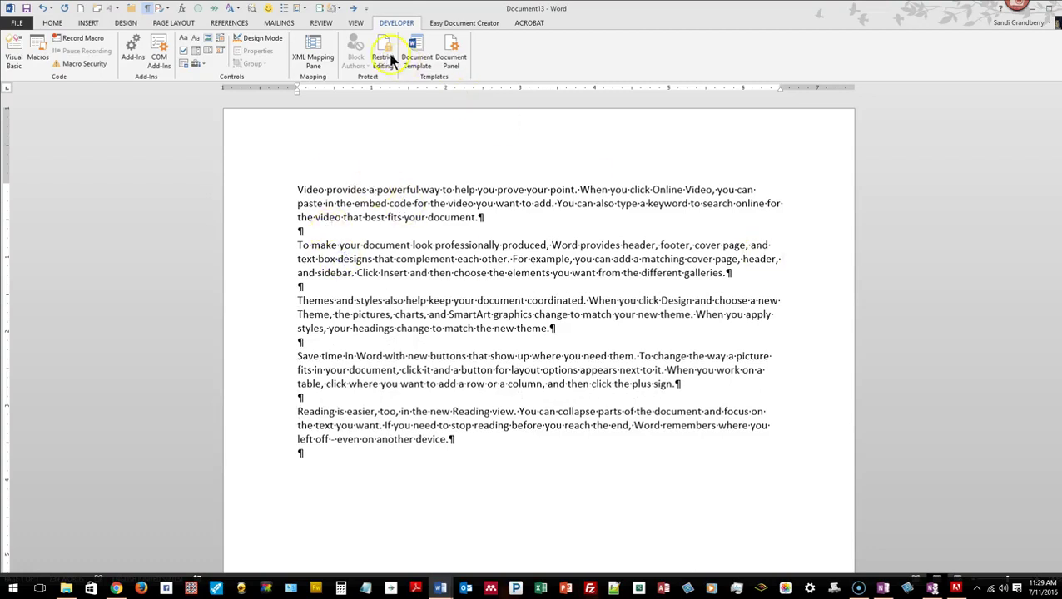
# Try the indent macro on the second paragraph to indent it from both sides, and undo all of the indentation.
pyautogui.click(353, 10)
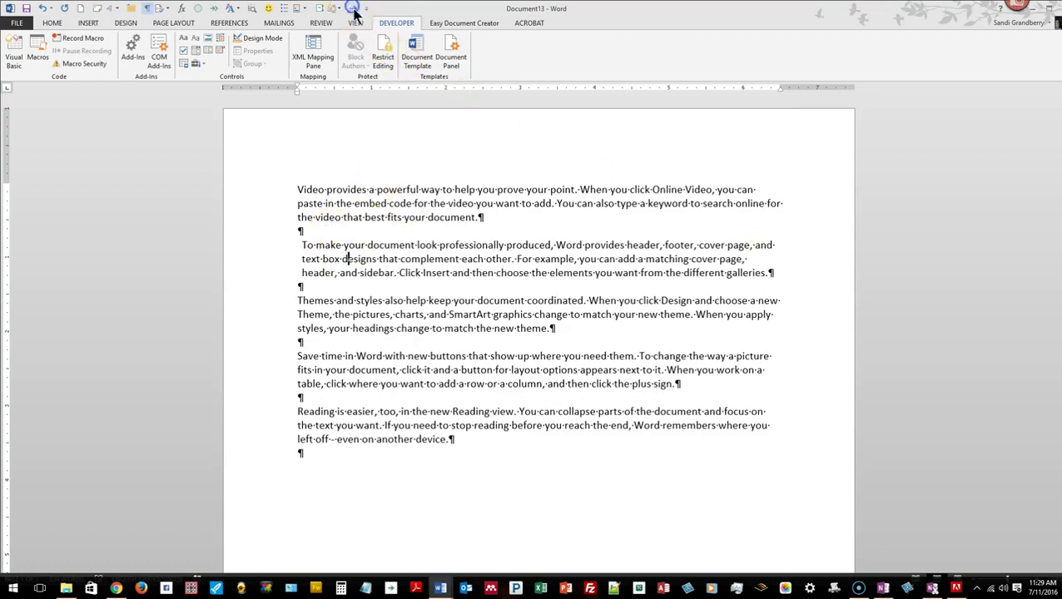
pyautogui.hotkey('ctrl', 'm')
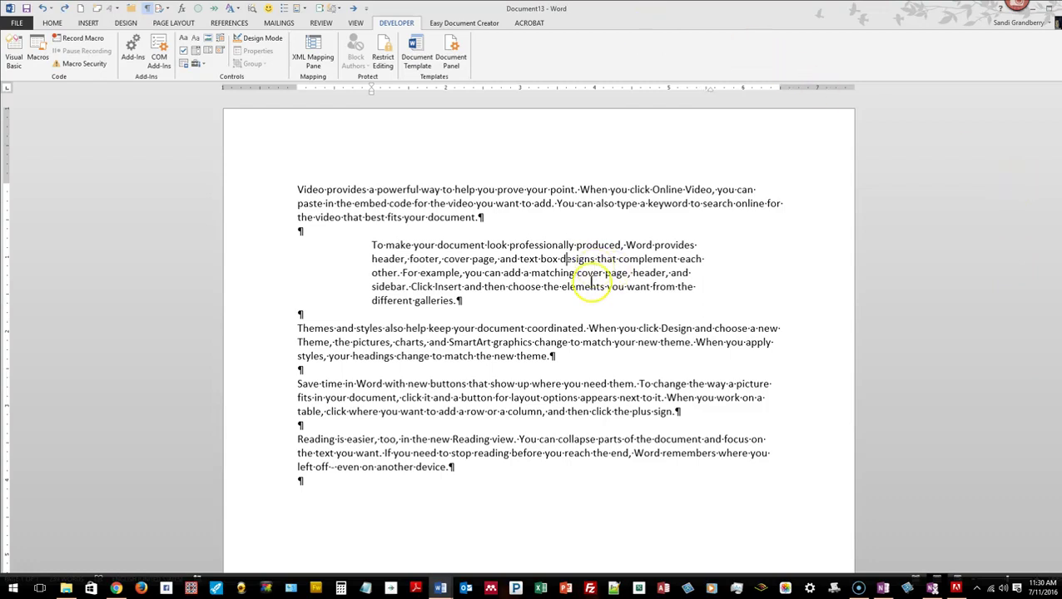
pyautogui.click(44, 10)
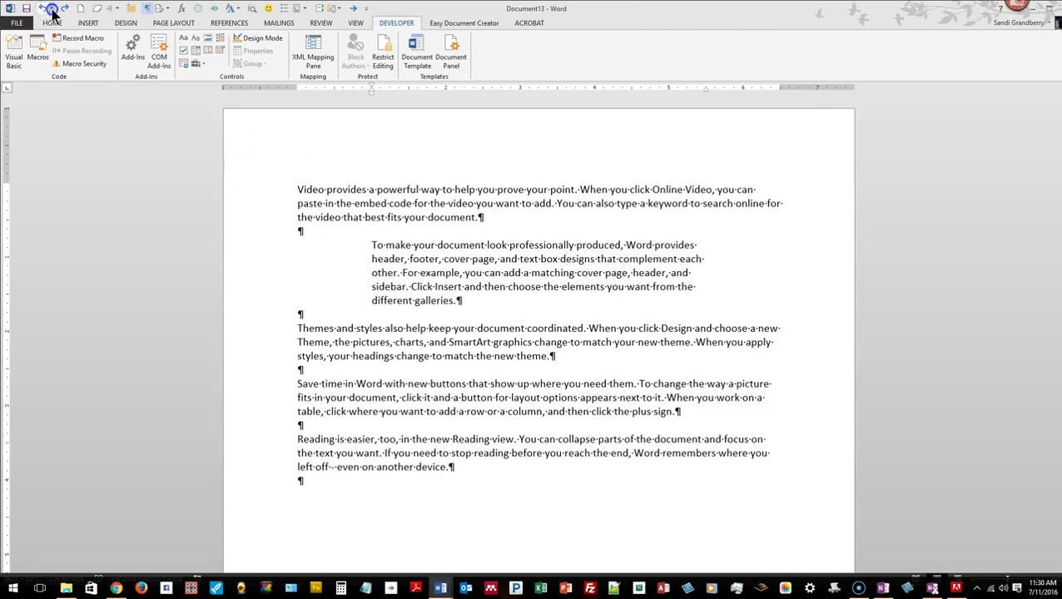
pyautogui.click(51, 9)
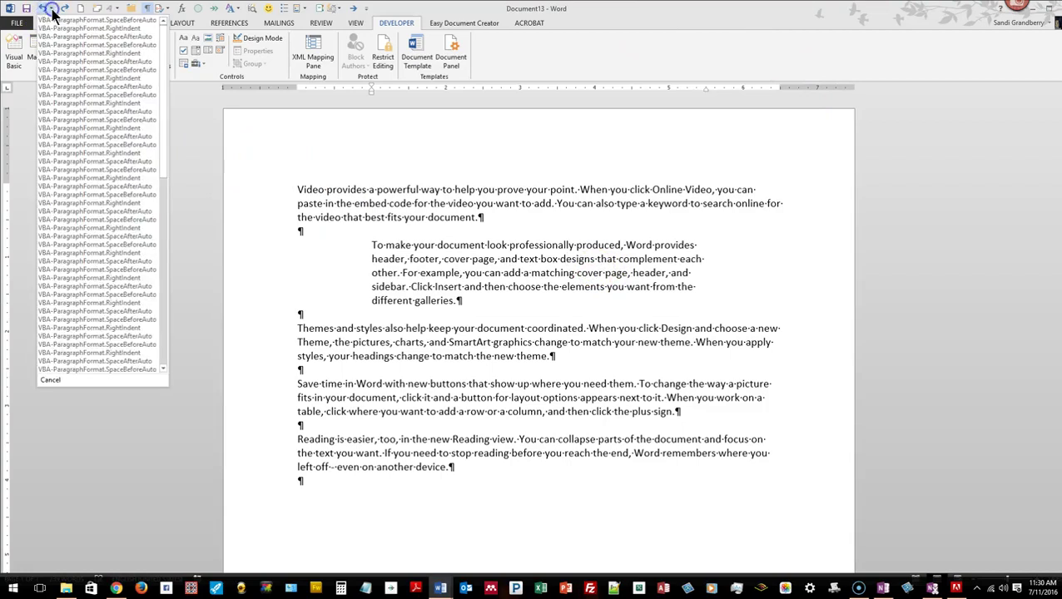
pyautogui.click(96, 372)
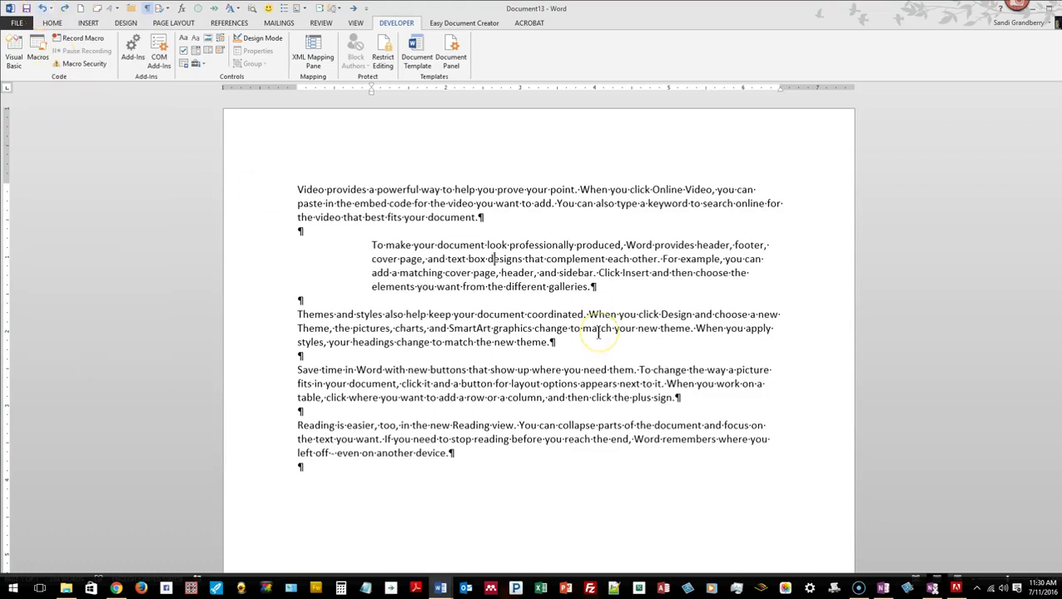
pyautogui.hotkey('ctrl', 'z')
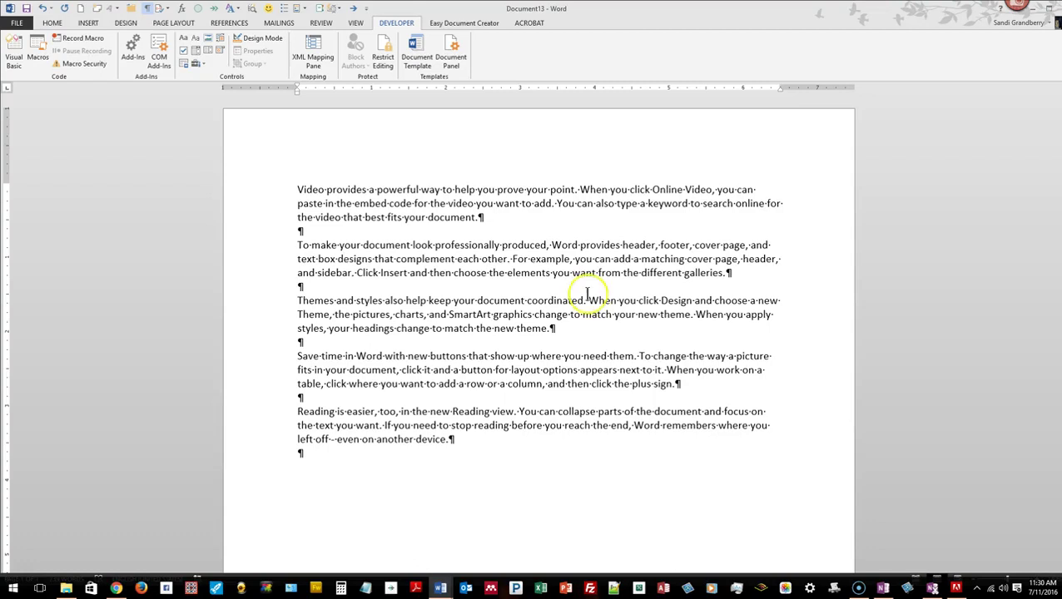
# Start recording a macro named OpenCalendar in Normal.dotm and assign it the keyboard shortcut Alt+C.
pyautogui.click(355, 25)
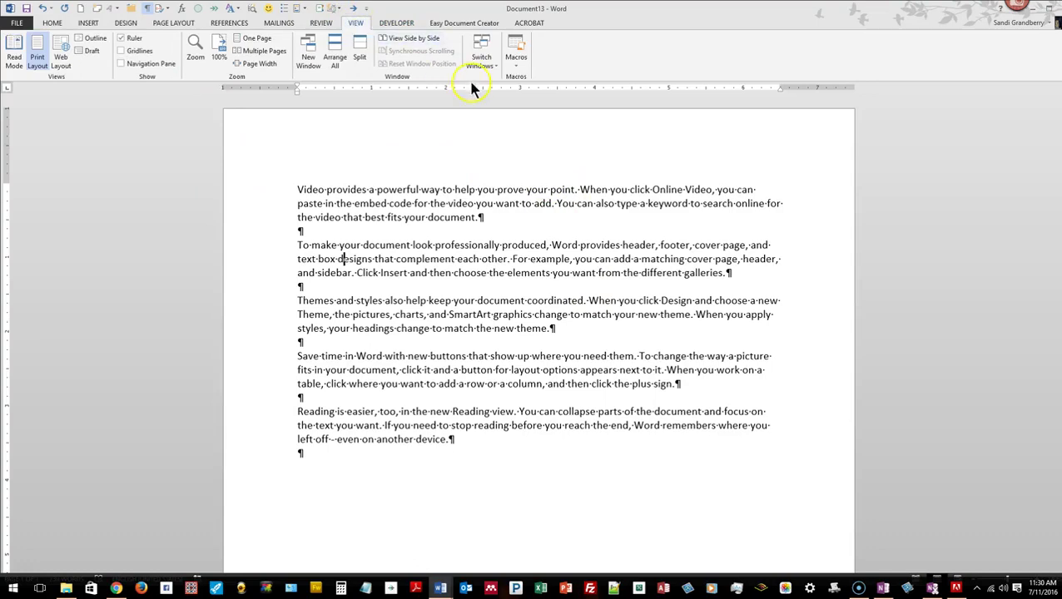
pyautogui.click(516, 69)
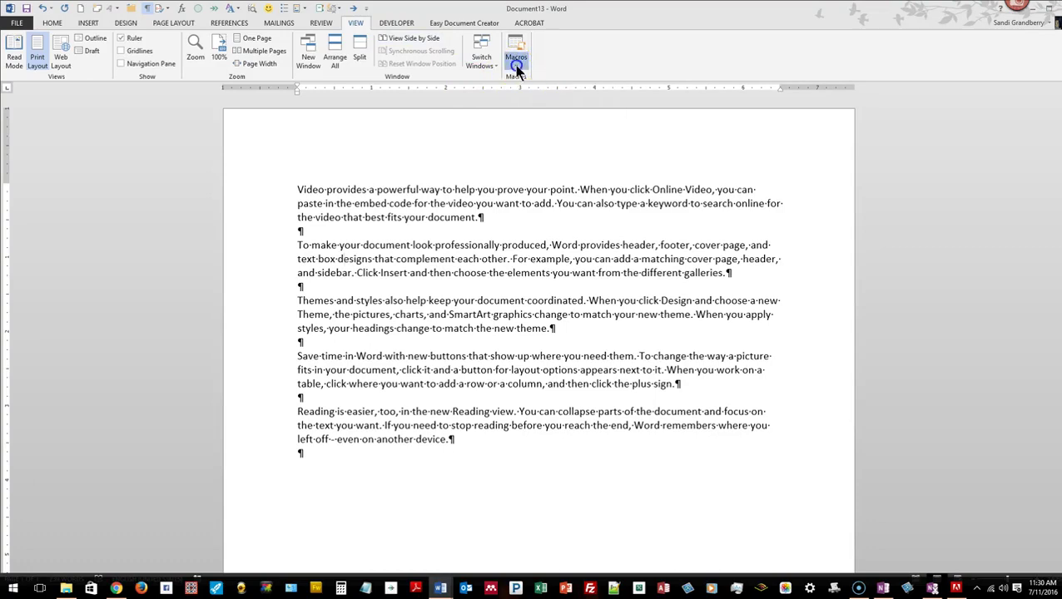
pyautogui.click(545, 93)
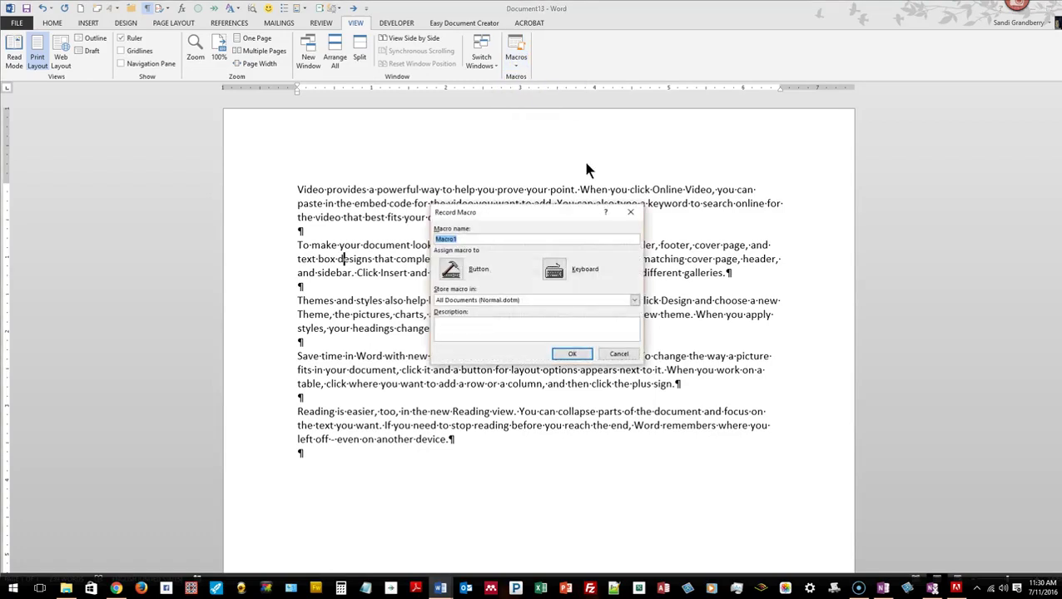
pyautogui.write('OpenCalendar')
pyautogui.click(556, 270)
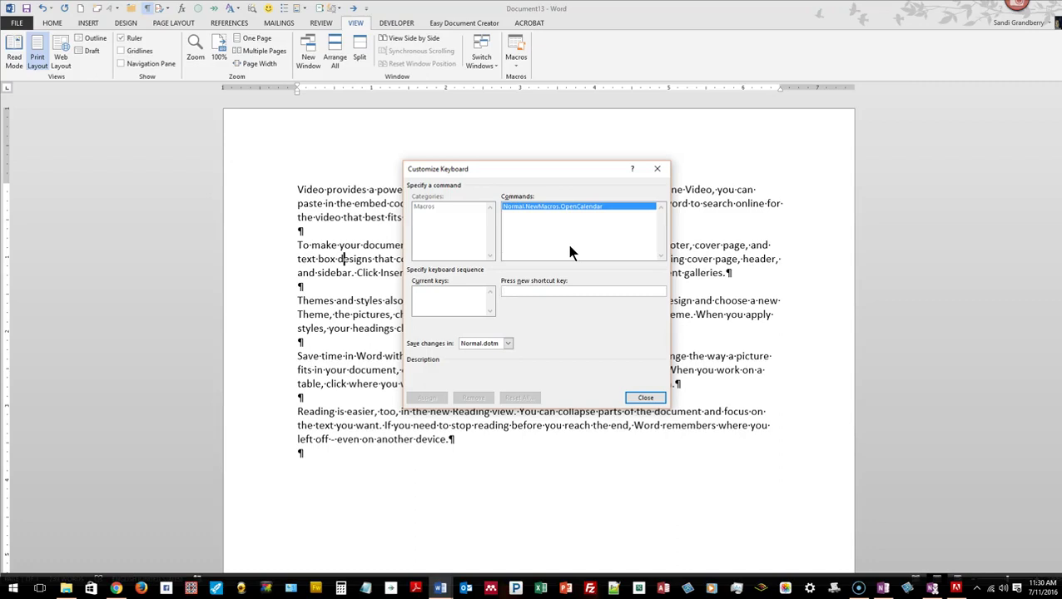
pyautogui.hotkey('alt', 'c')
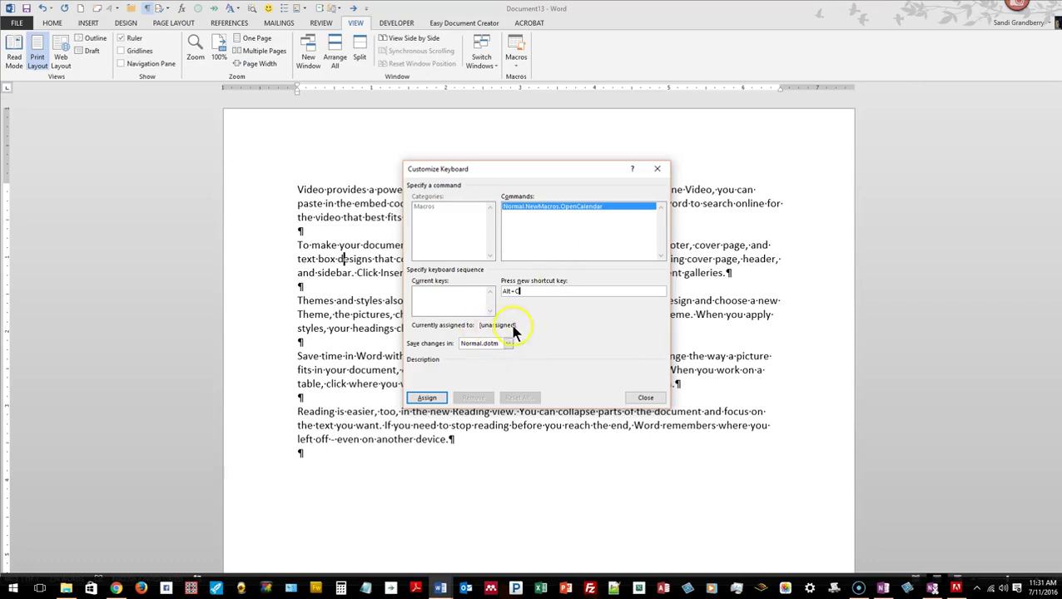
pyautogui.click(429, 399)
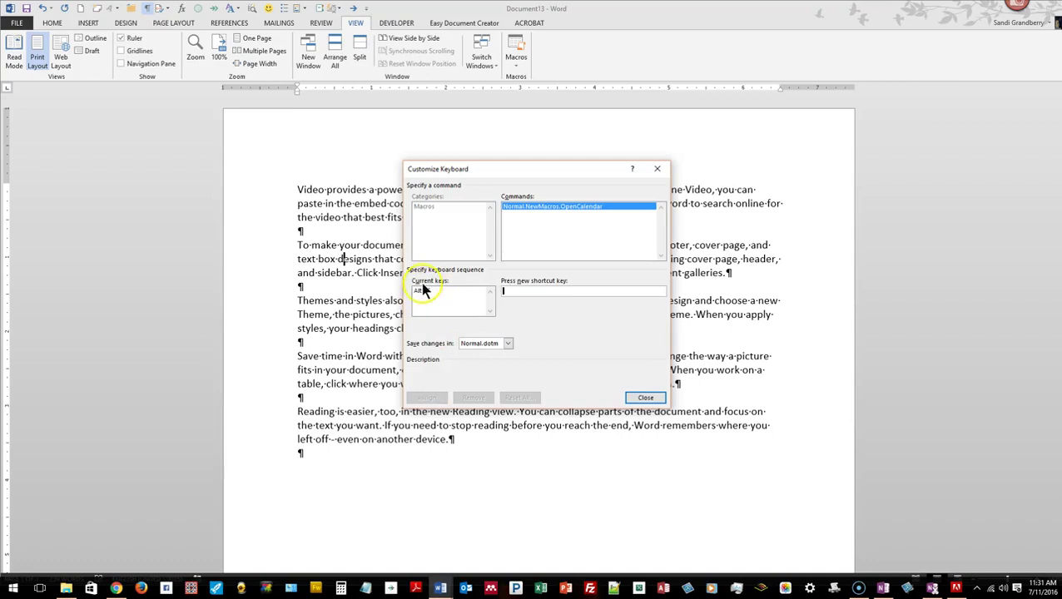
pyautogui.click(645, 398)
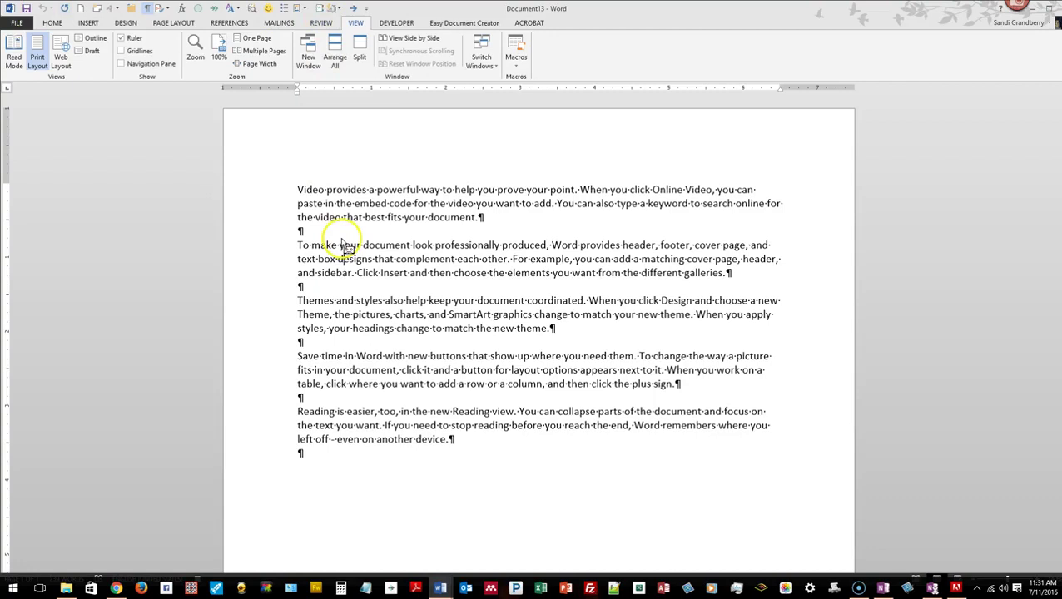
# Search the online templates for "calendar" and create a document from the Snapshot calendar template, cancelling its date selection.
pyautogui.click(13, 24)
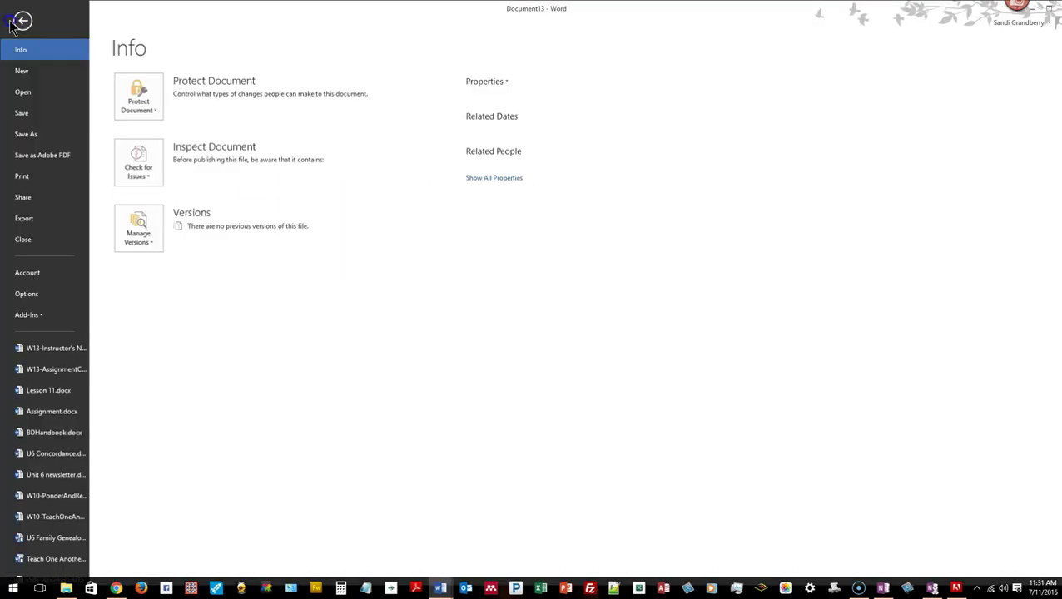
pyautogui.click(24, 76)
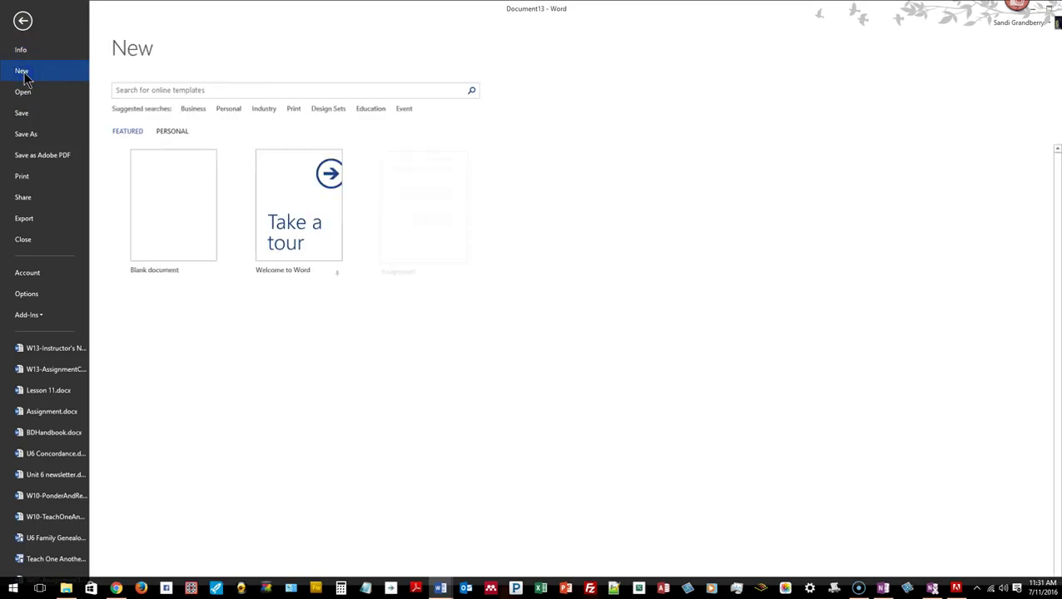
pyautogui.click(229, 89)
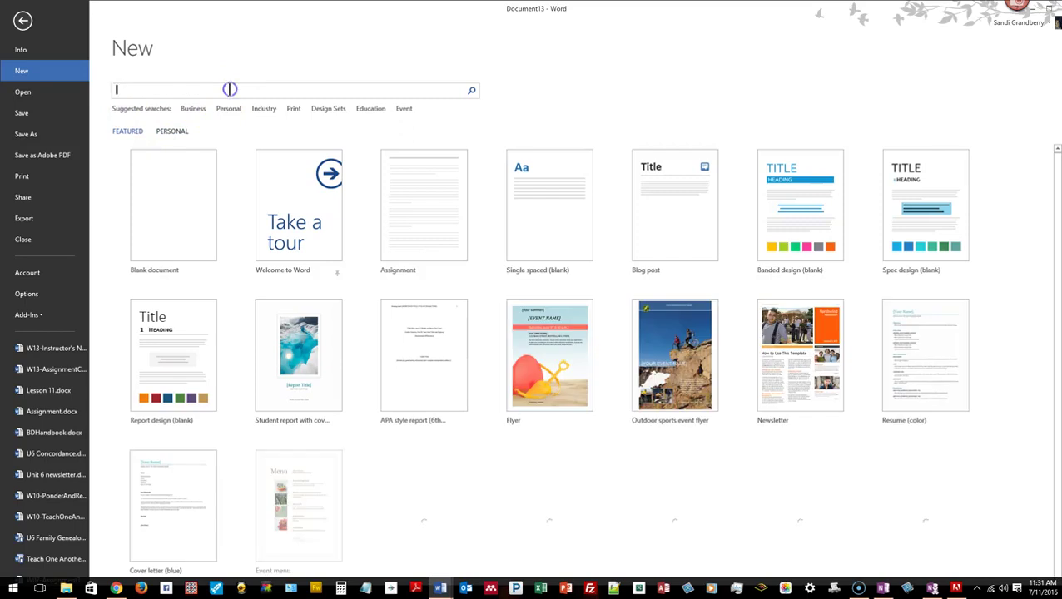
pyautogui.write('calendar')
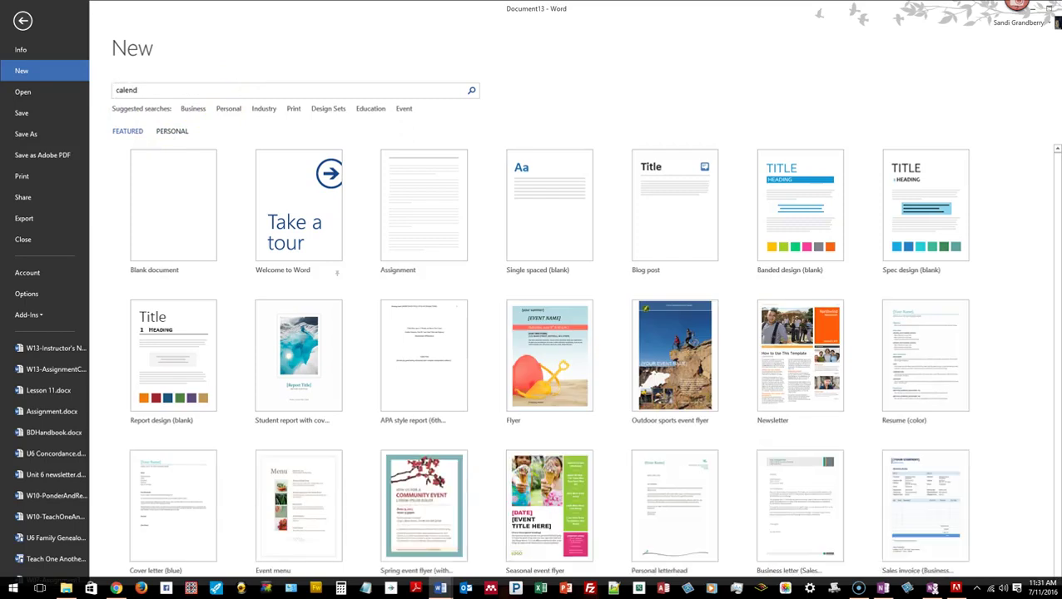
pyautogui.press('Return')
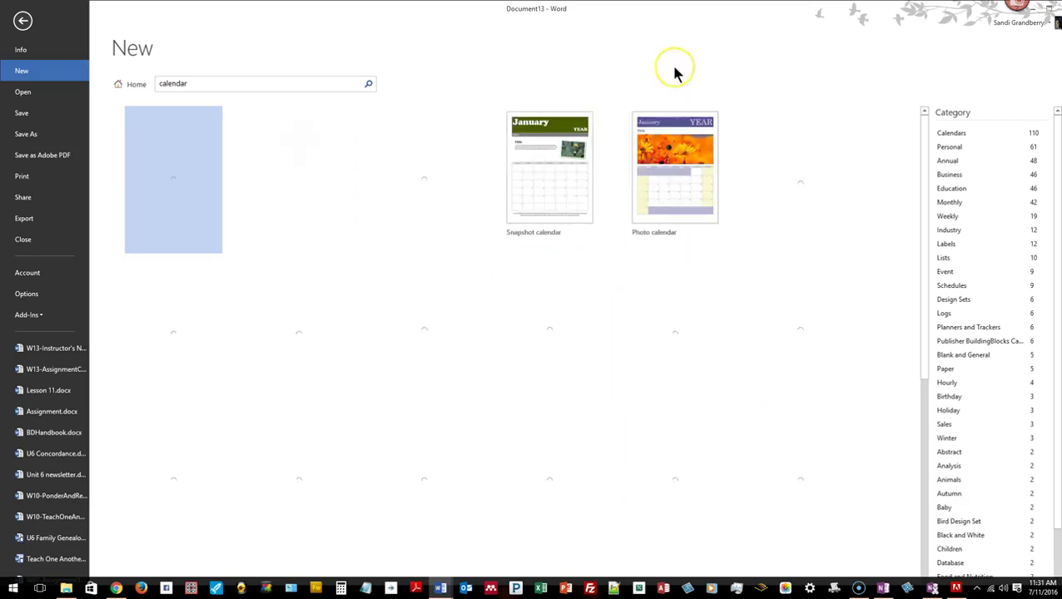
pyautogui.click(545, 164)
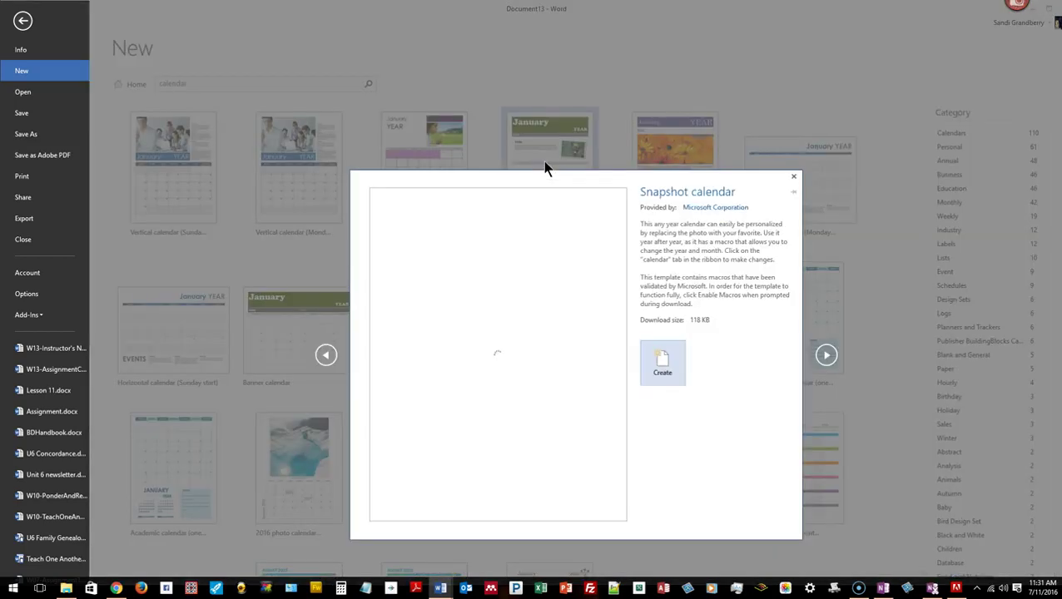
pyautogui.click(659, 365)
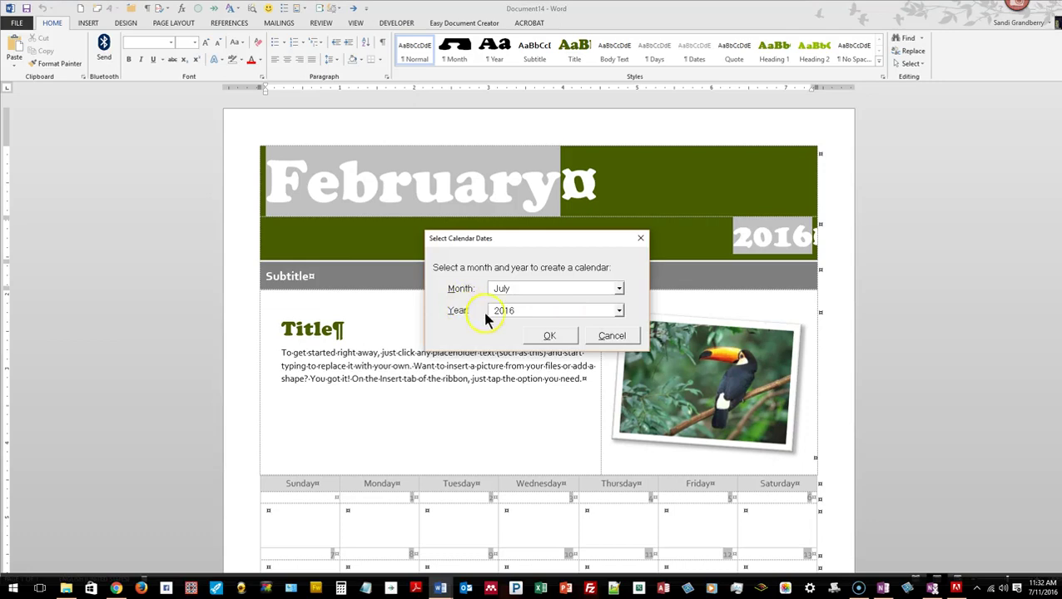
pyautogui.click(612, 336)
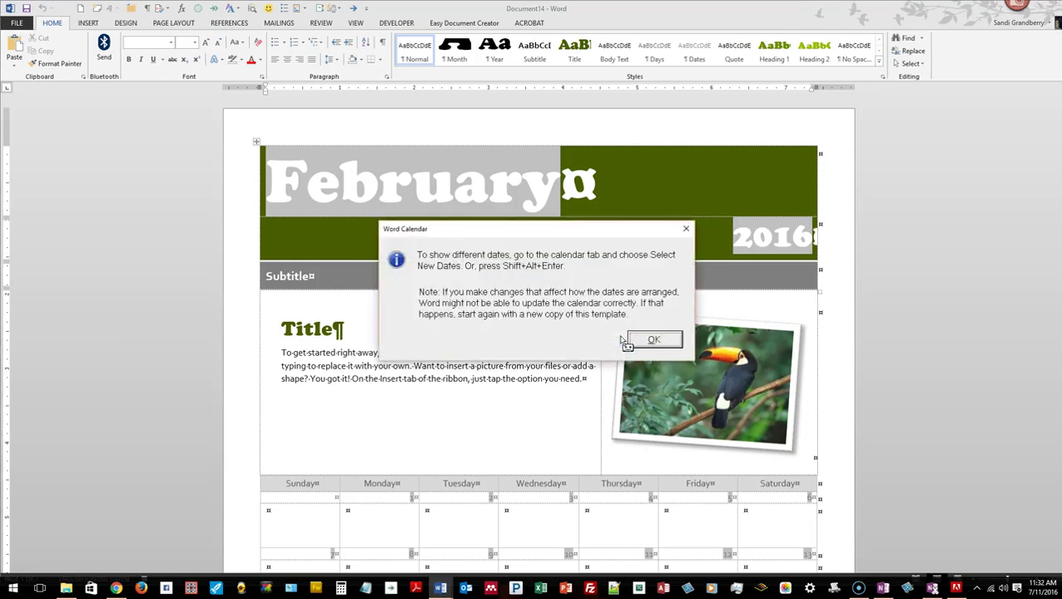
pyautogui.click(666, 340)
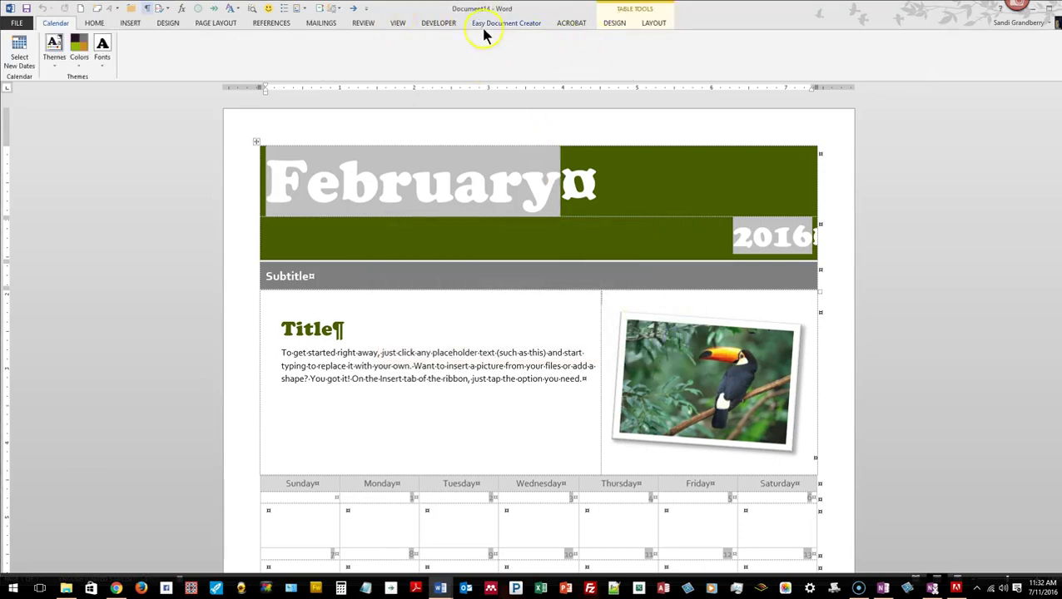
# Stop recording the OpenCalendar macro.
pyautogui.click(399, 24)
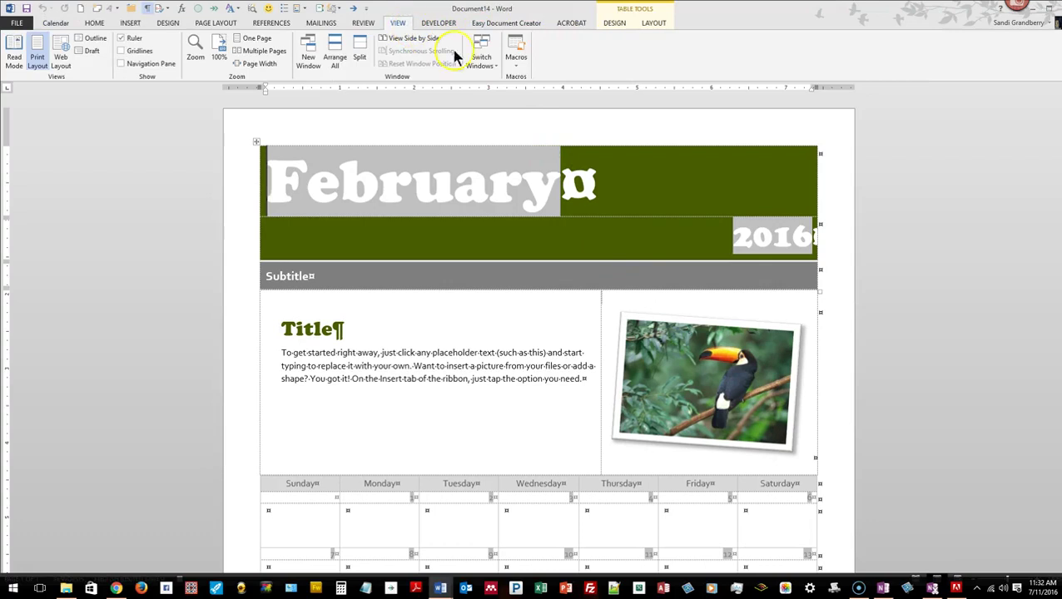
pyautogui.click(514, 72)
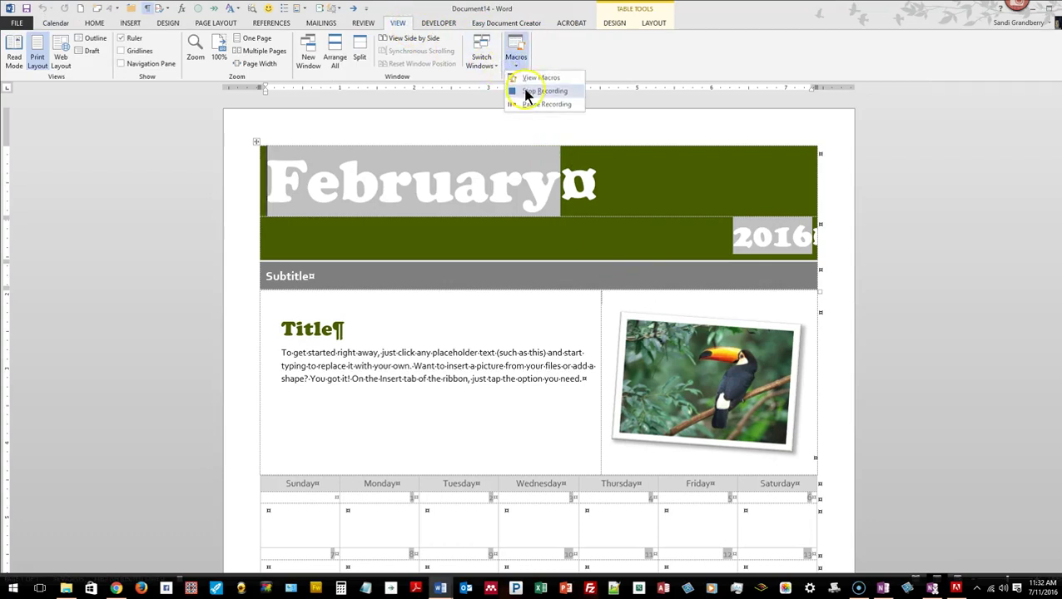
pyautogui.click(526, 92)
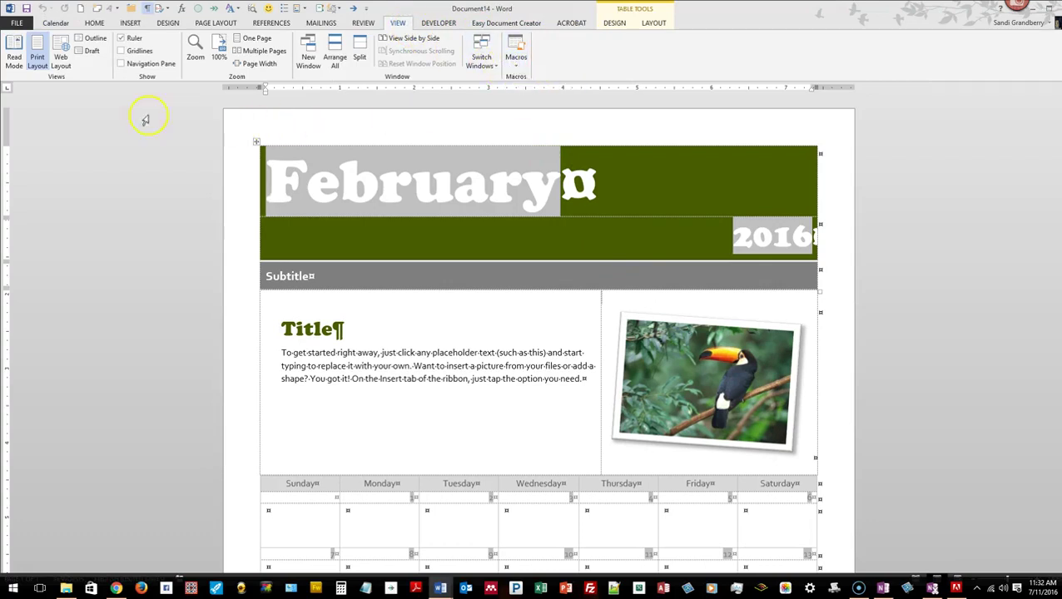
# Close the calendar document without saving it and run the OpenCalendar macro to create a fresh calendar.
pyautogui.click(17, 25)
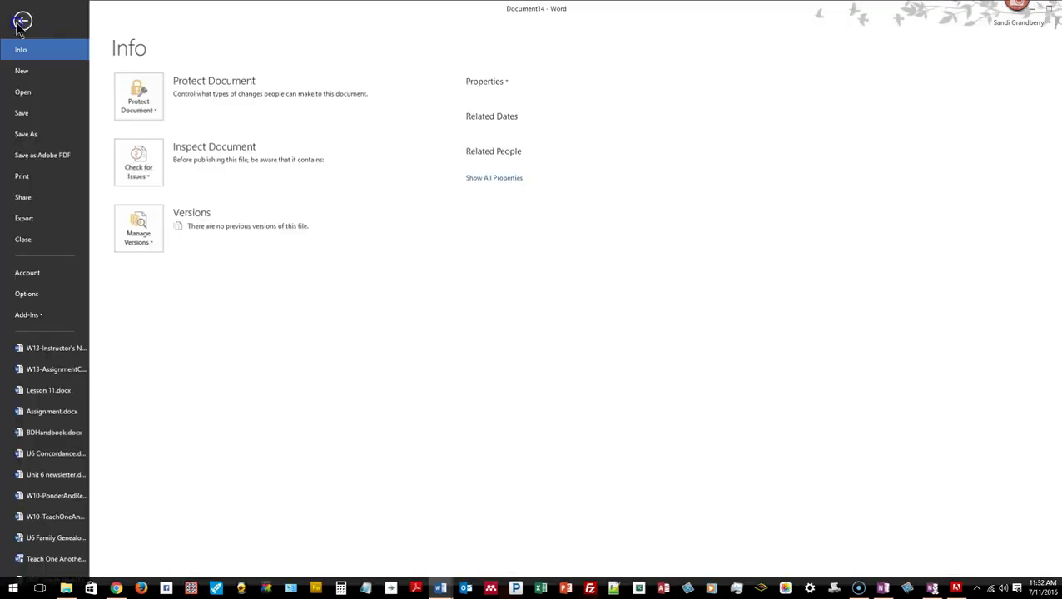
pyautogui.press('Escape')
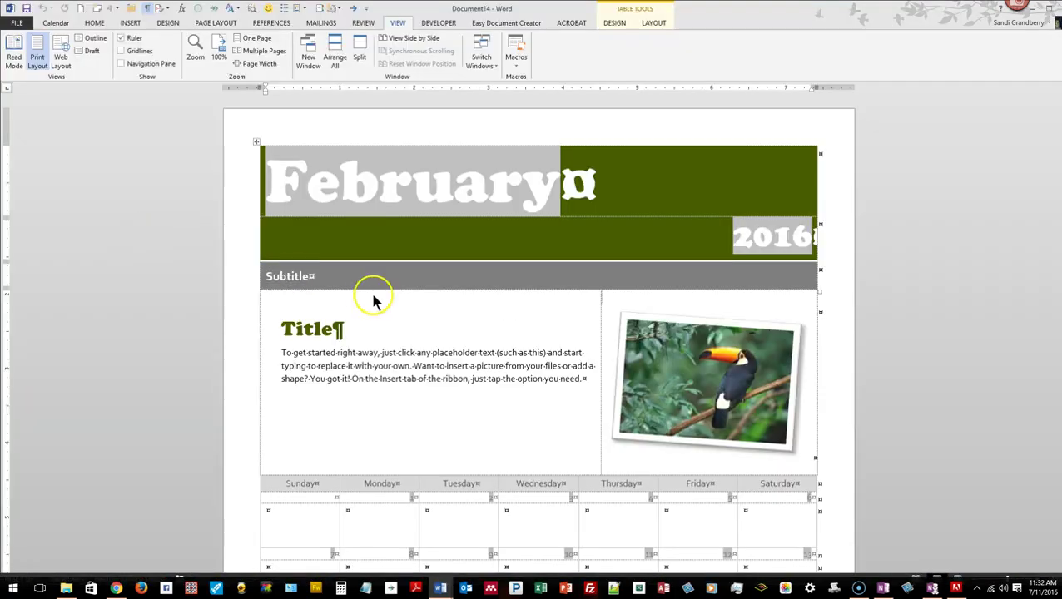
pyautogui.hotkey('ctrl', 'w')
pyautogui.click(536, 315)
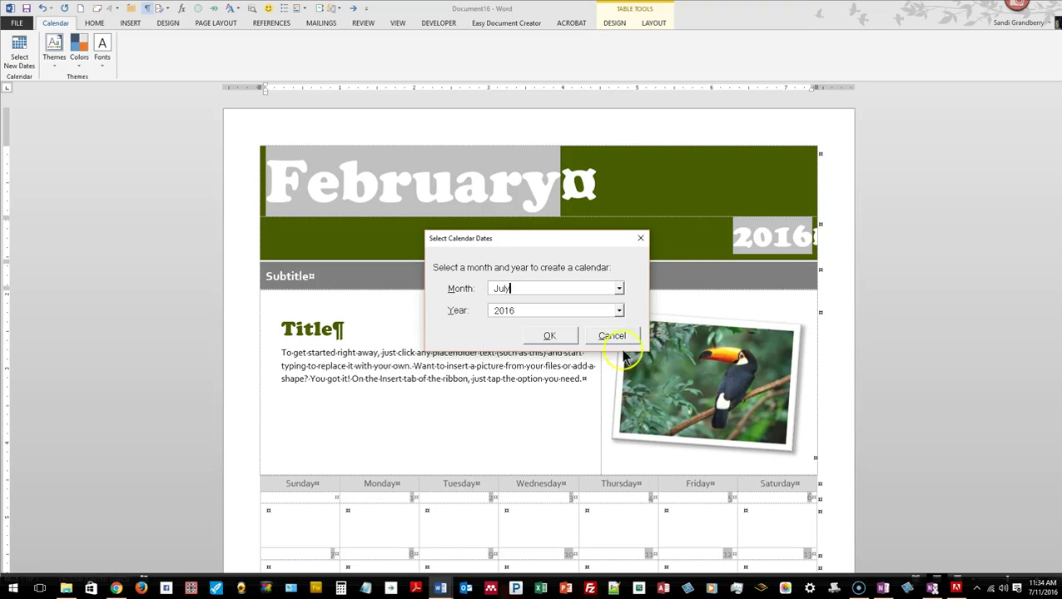
# Generate the calendar for July 2016, dismiss the dates note and select the Title placeholder.
pyautogui.click(548, 335)
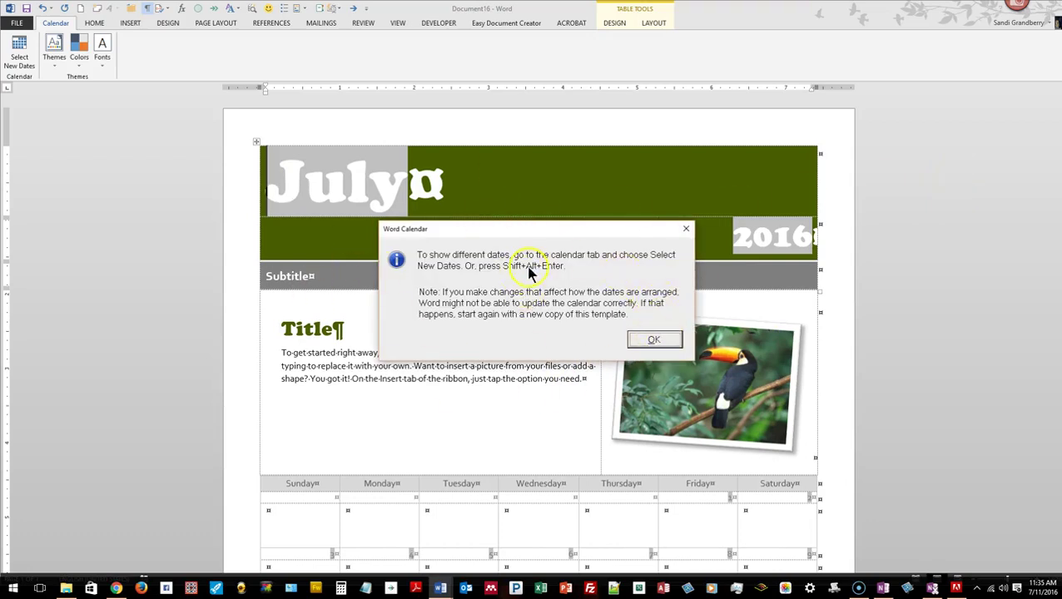
pyautogui.click(652, 339)
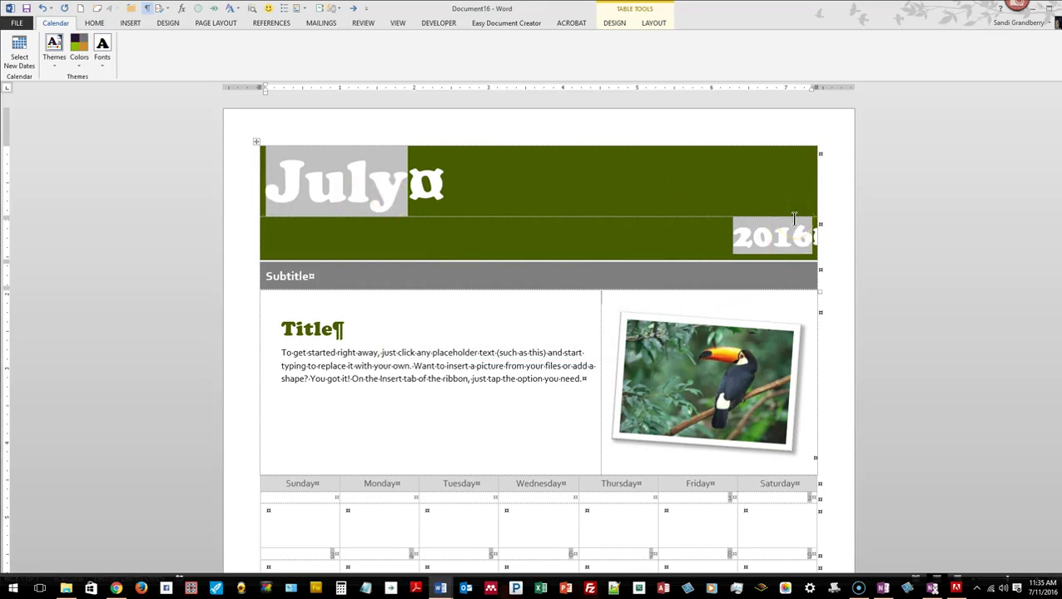
pyautogui.click(306, 330)
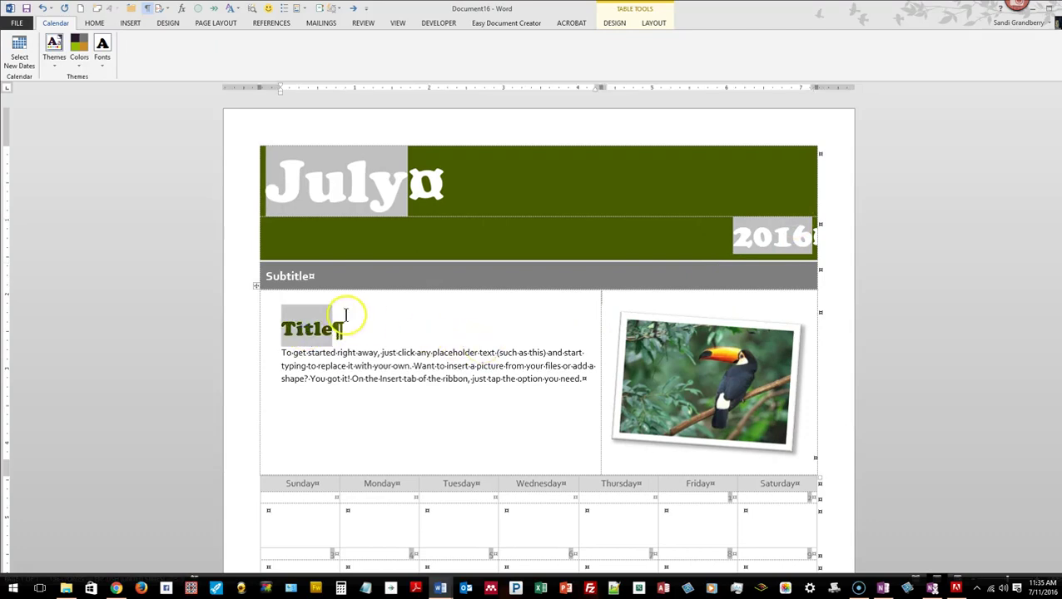
# Close the July 2016 calendar document without saving it and run the OpenCalendar macro again.
pyautogui.click(18, 23)
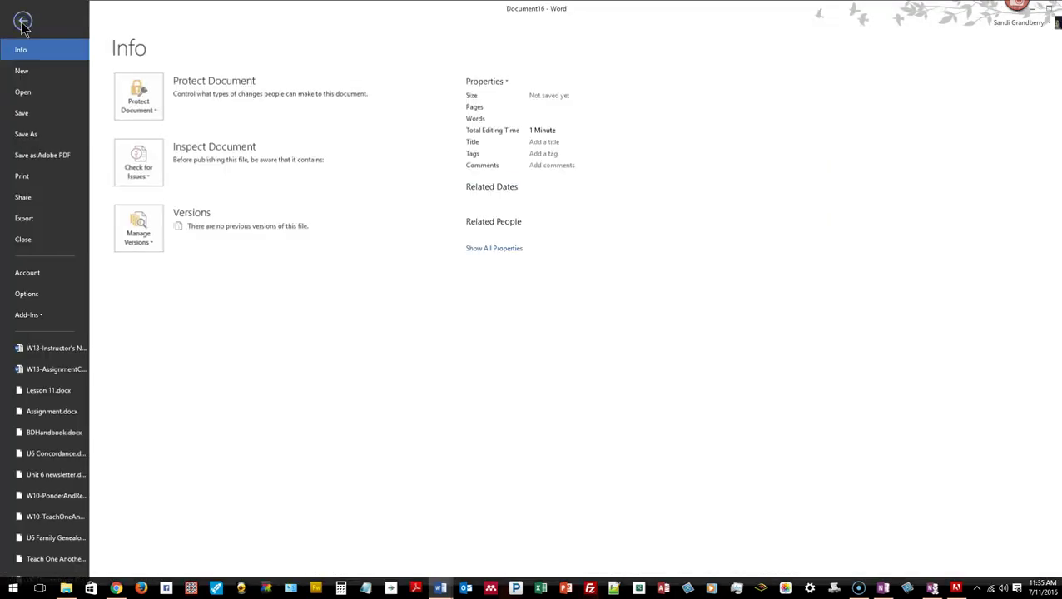
pyautogui.click(22, 239)
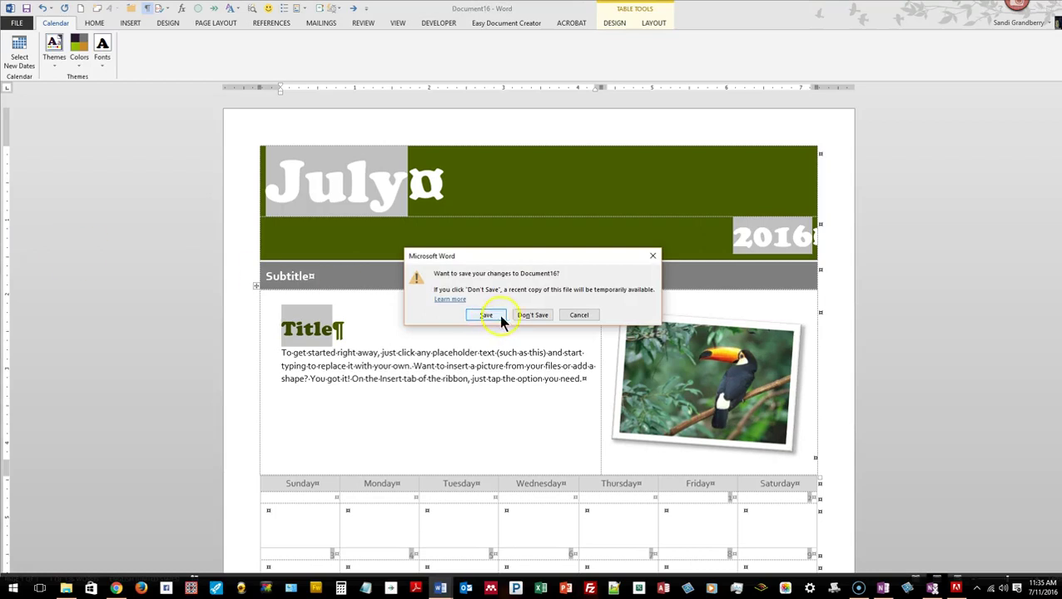
pyautogui.click(542, 317)
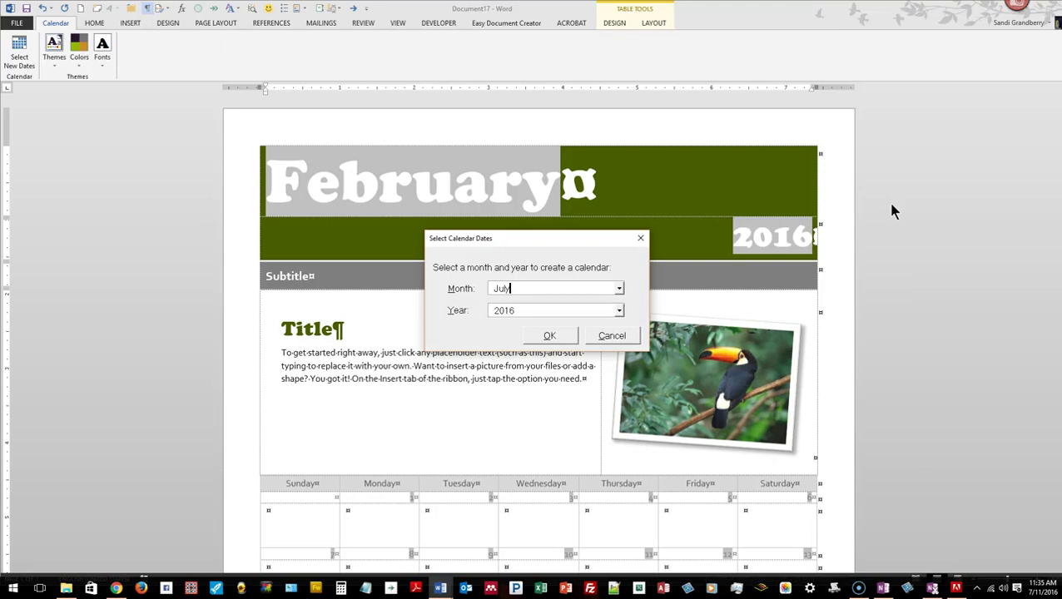
# Cancel the calendar date selection and close the new February calendar document without saving it.
pyautogui.click(547, 337)
pyautogui.click(616, 337)
pyautogui.click(641, 239)
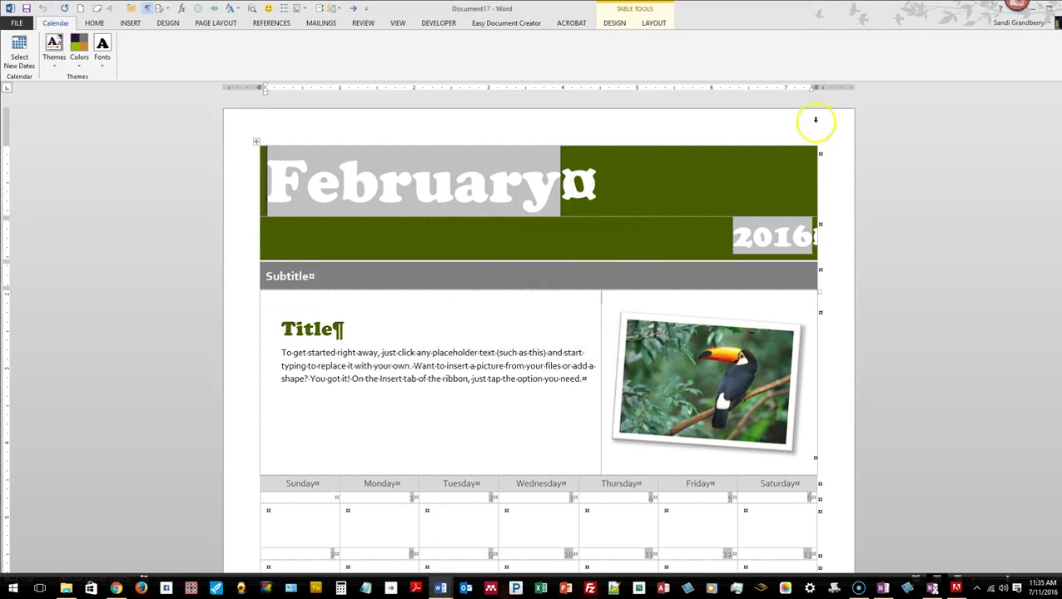
pyautogui.click(18, 25)
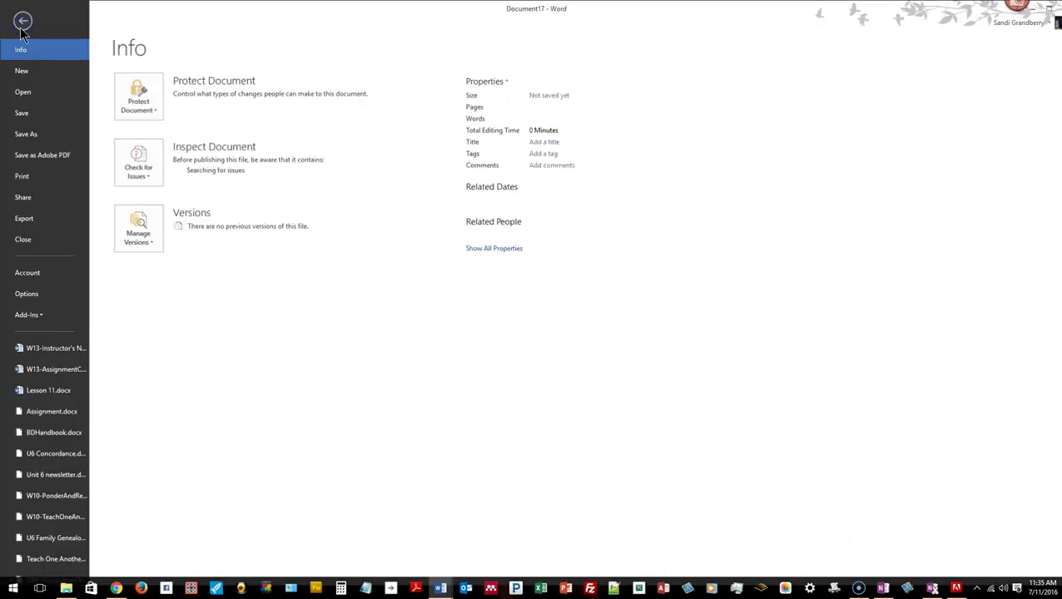
pyautogui.click(29, 239)
pyautogui.click(537, 315)
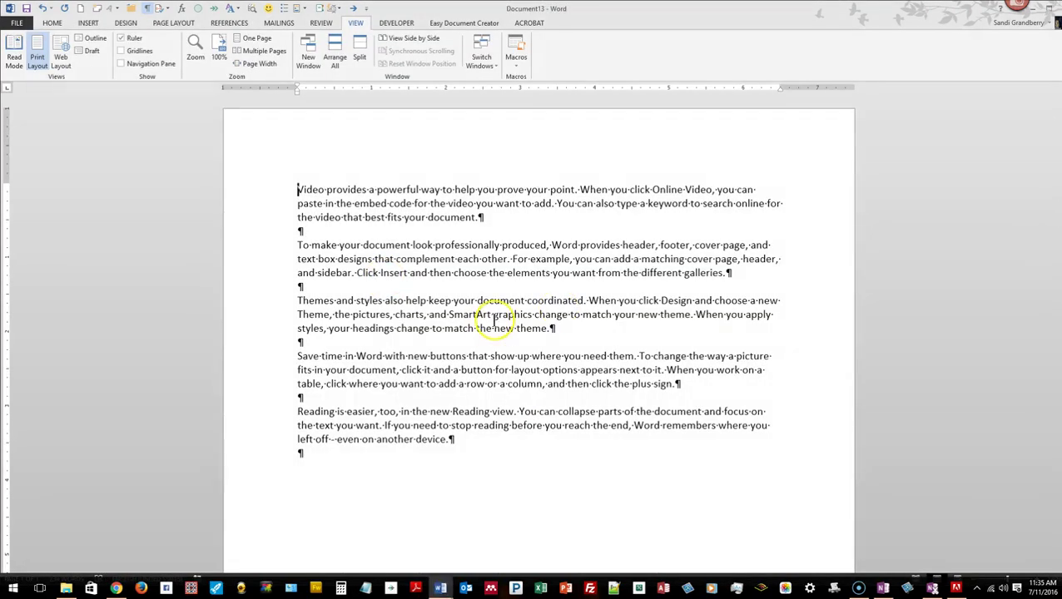
# Set up a new macro recording with the macro name OpenCalendar.
pyautogui.click(514, 67)
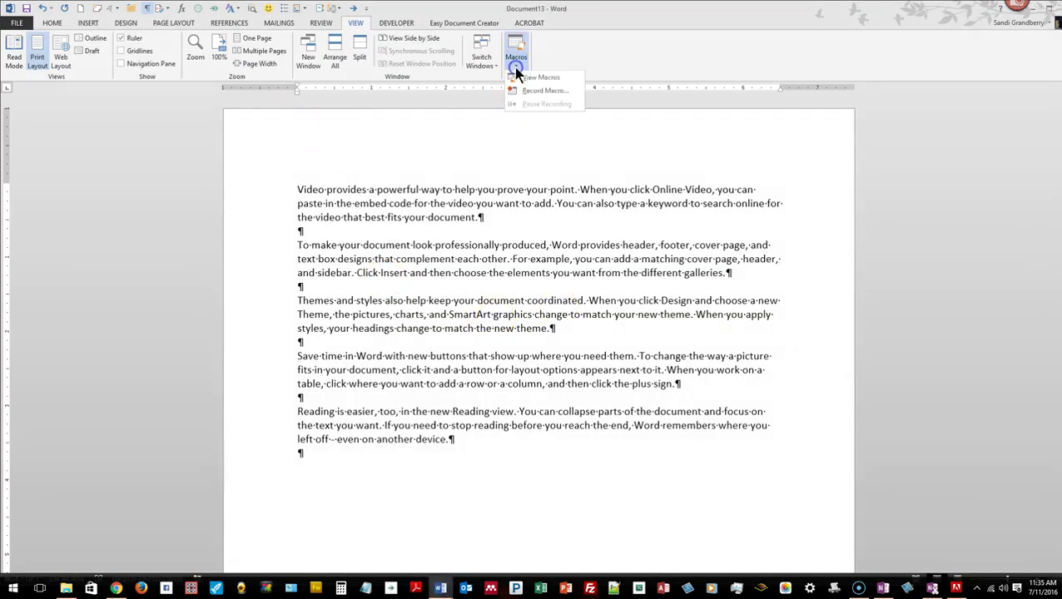
pyautogui.click(516, 84)
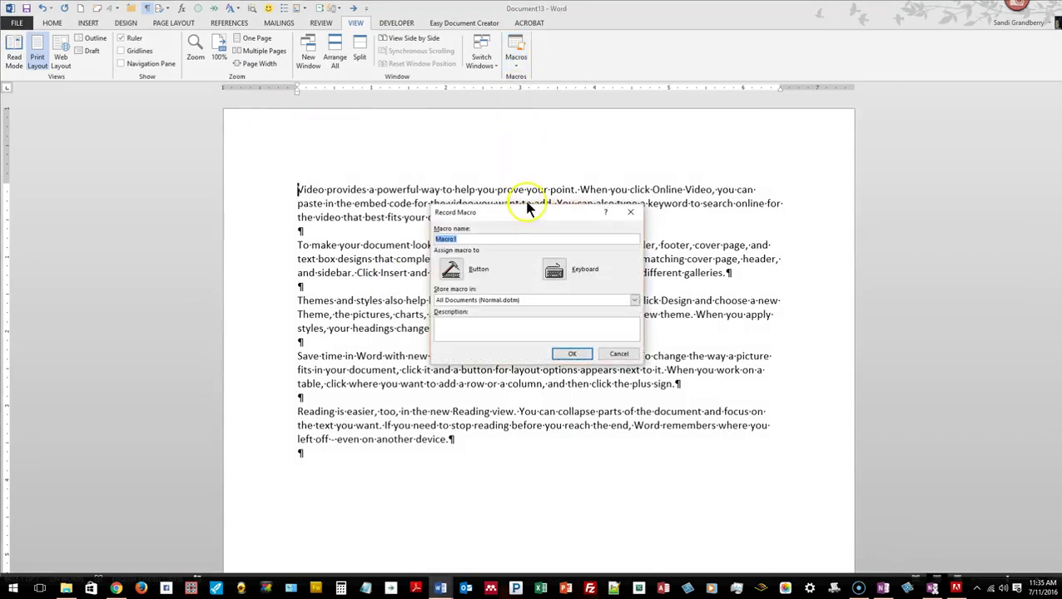
pyautogui.write('Open')
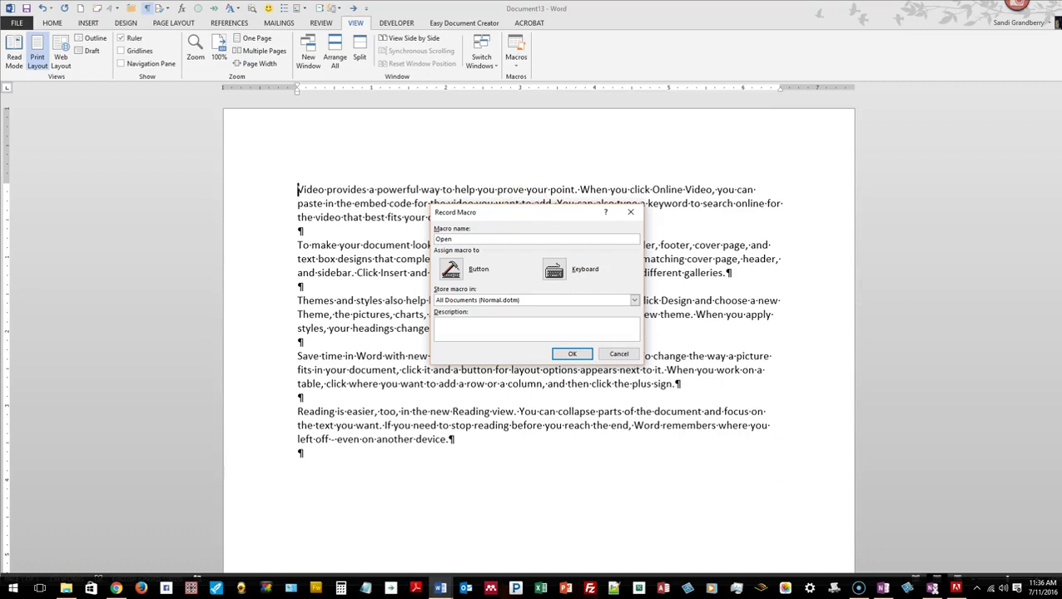
pyautogui.write('Calendar')
# Replace the existing OpenCalendar macro, assign it the keyboard shortcut Alt+C and start recording.
pyautogui.click(551, 269)
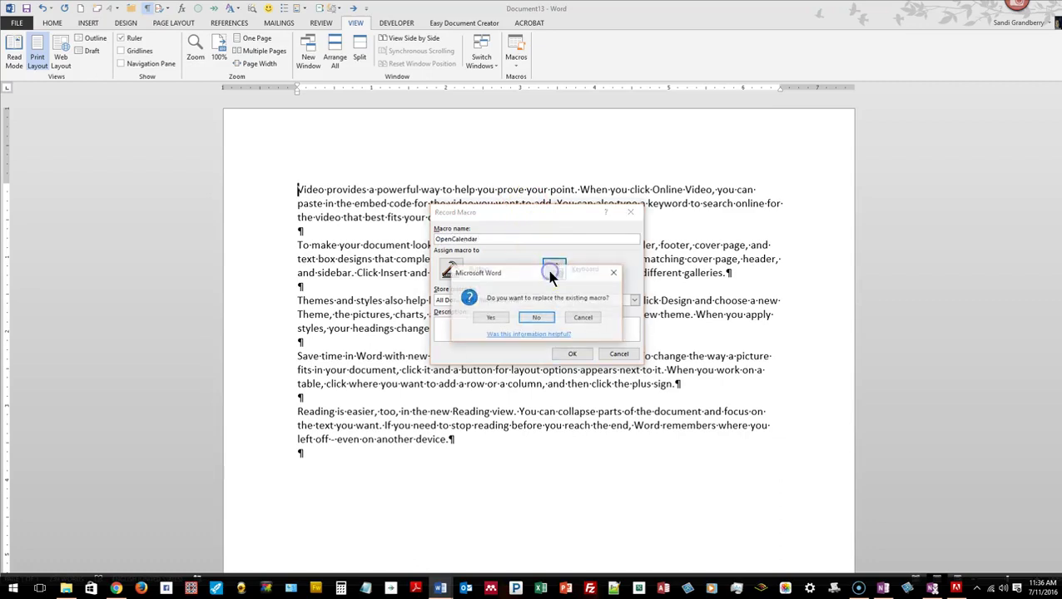
pyautogui.click(496, 319)
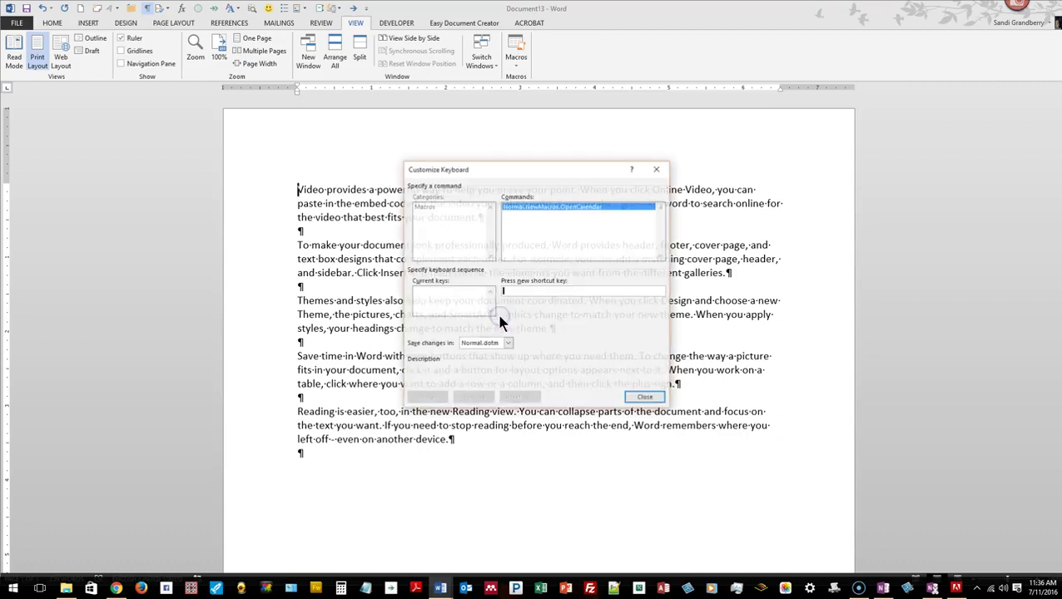
pyautogui.hotkey('alt', 'c')
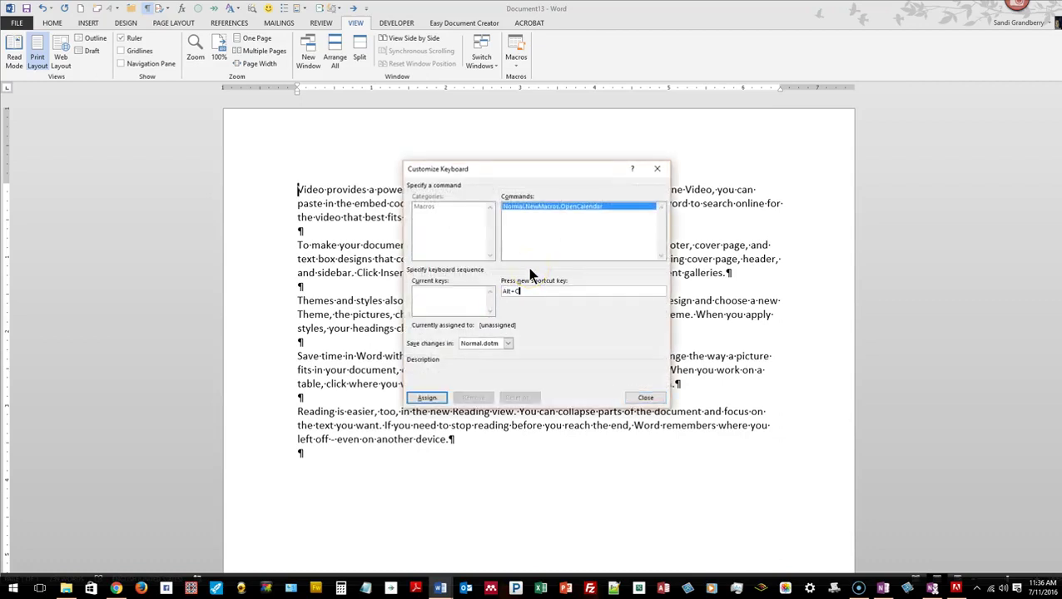
pyautogui.click(427, 397)
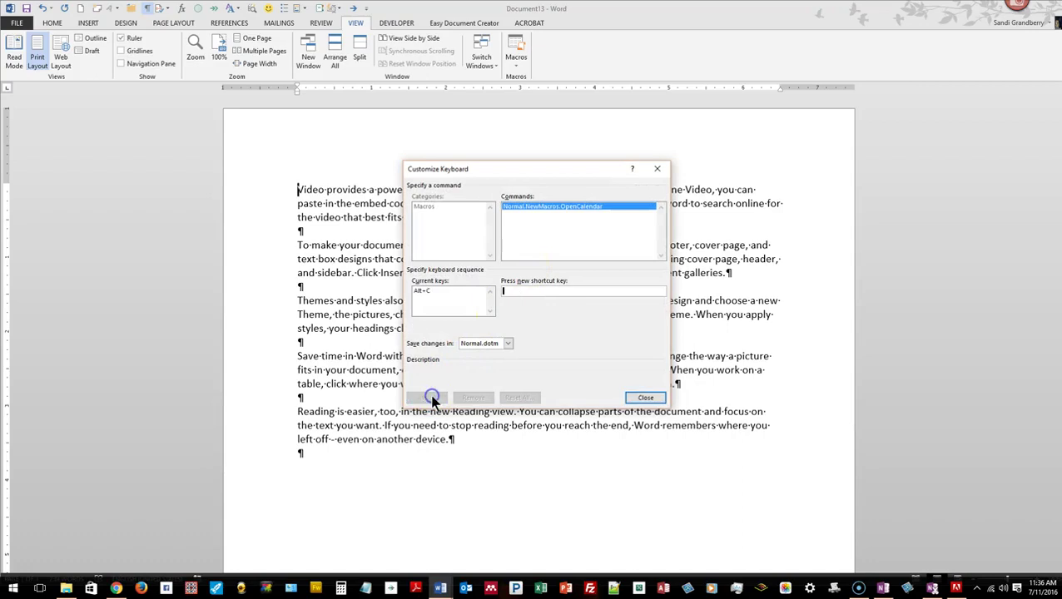
pyautogui.click(640, 400)
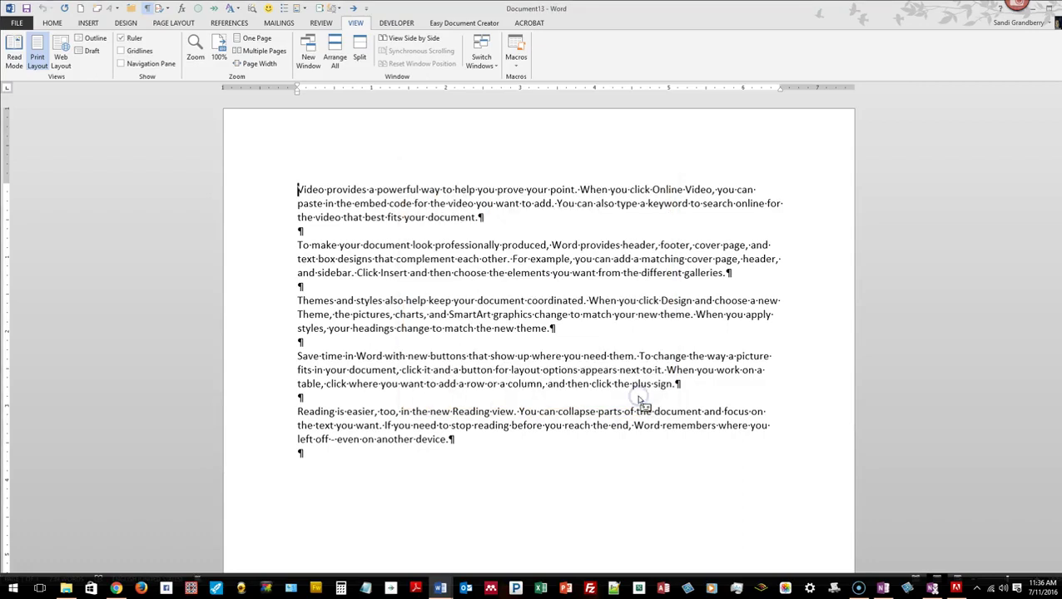
# Create a document from the Snapshot calendar template and generate the calendar for July 2016, dismissing the dates note.
pyautogui.click(16, 26)
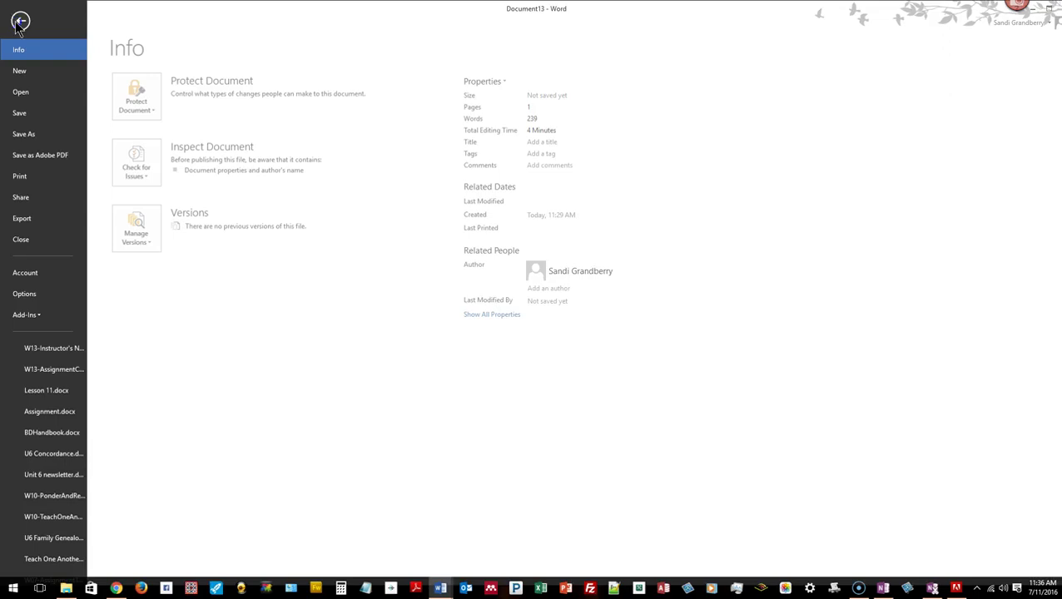
pyautogui.click(21, 72)
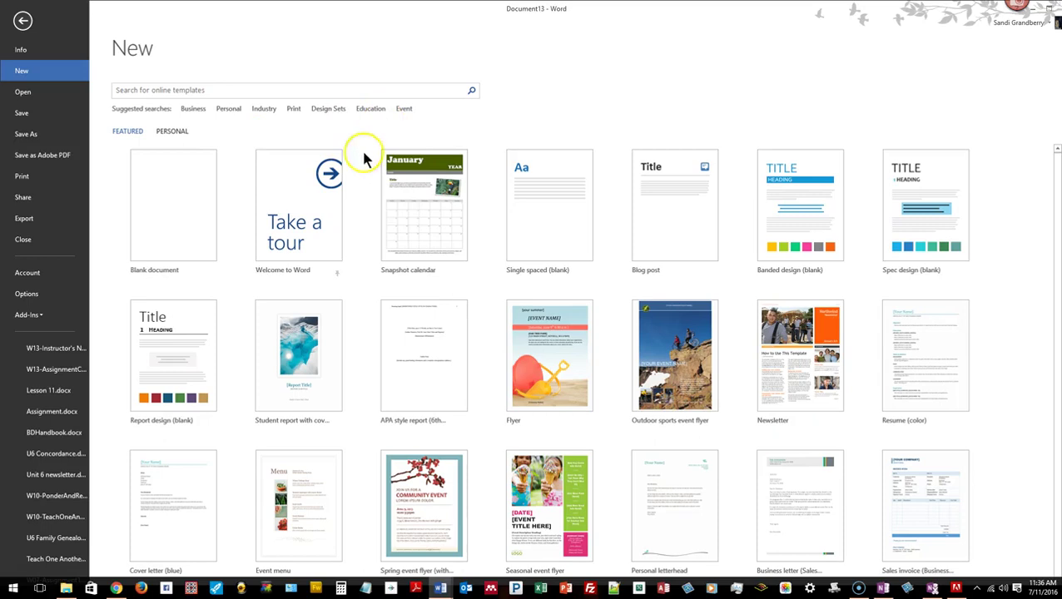
pyautogui.click(400, 218)
pyautogui.click(678, 354)
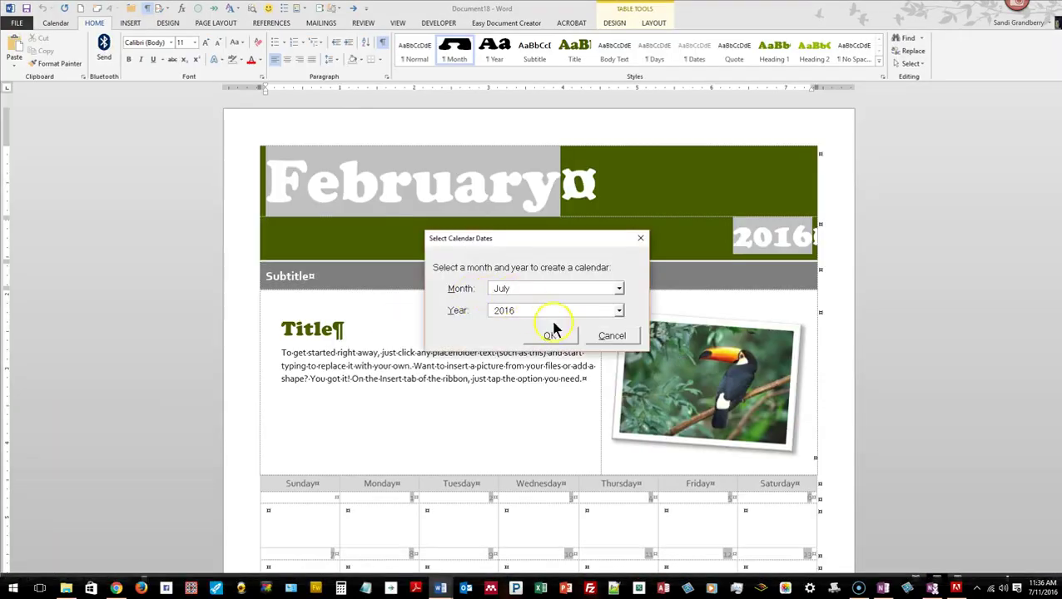
pyautogui.click(559, 336)
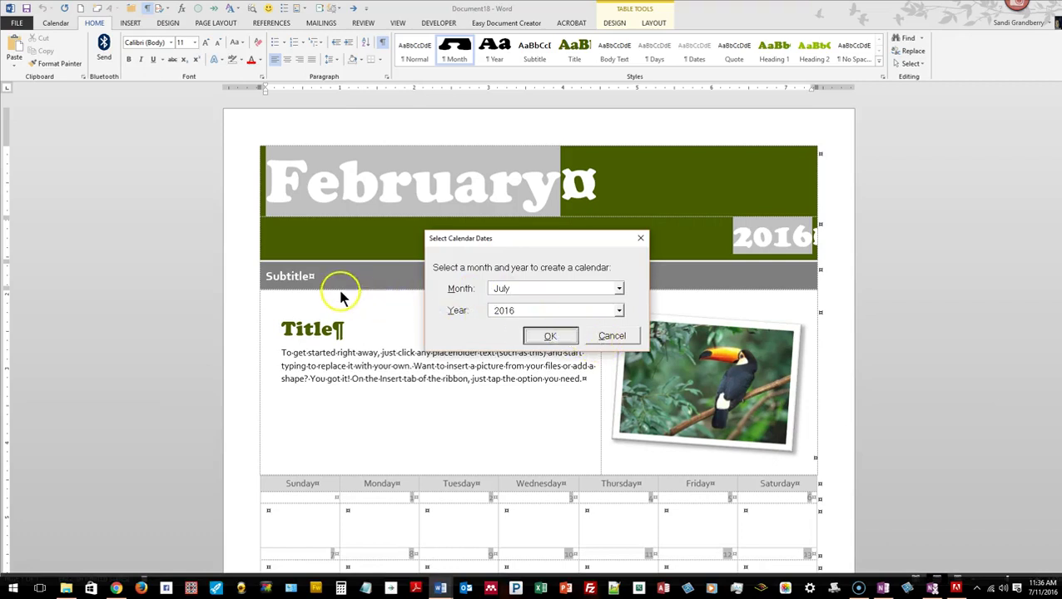
pyautogui.click(662, 343)
# Replace the Subtitle placeholder below the year with the author's full name.
pyautogui.click(307, 275)
pyautogui.click(290, 278)
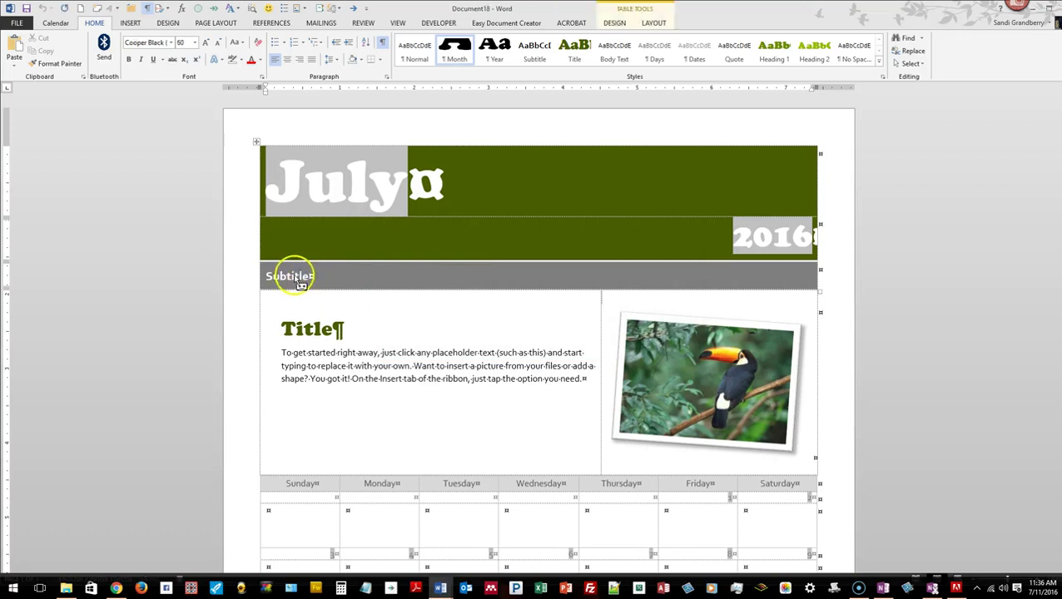
pyautogui.click(300, 281)
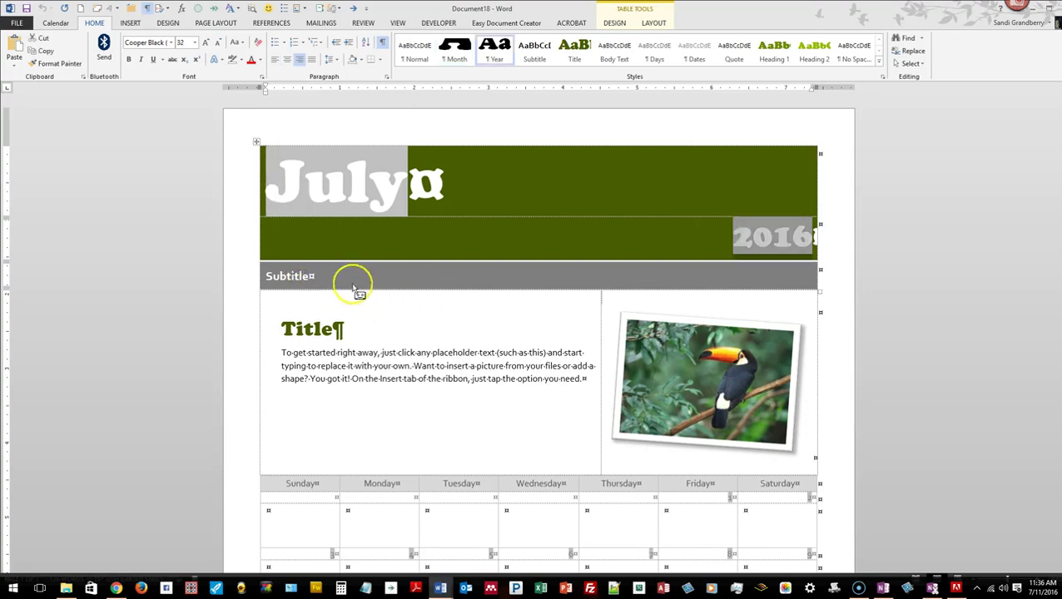
pyautogui.click(325, 279)
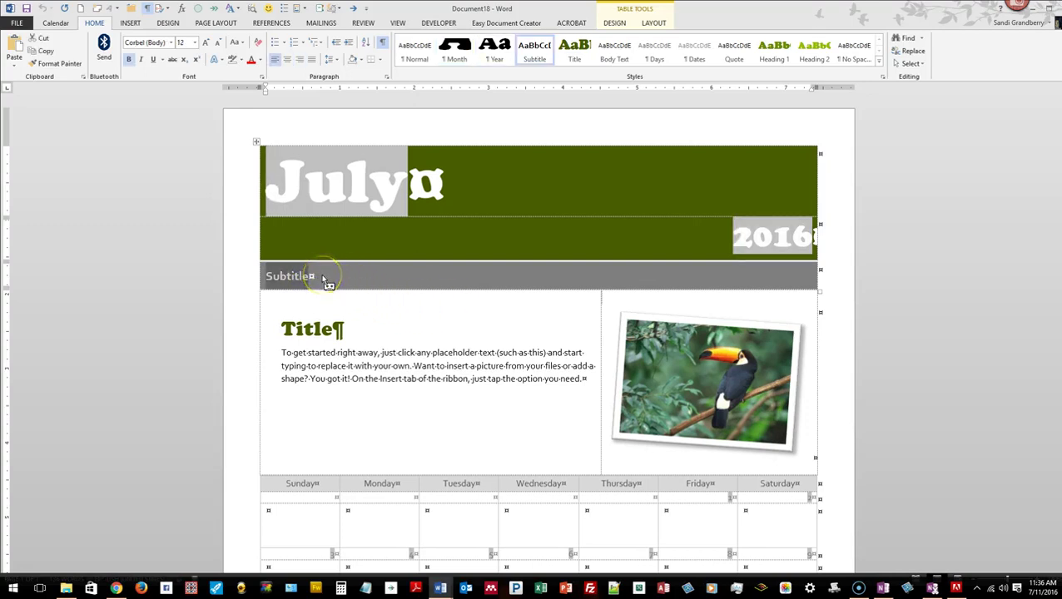
pyautogui.write('Sandi Grandbe')
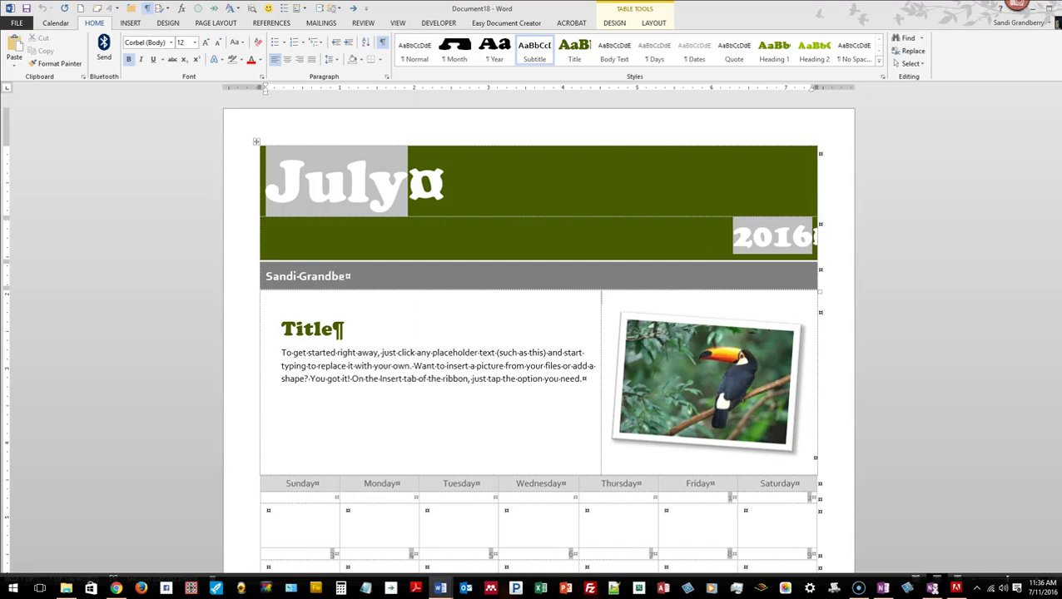
pyautogui.write('rry')
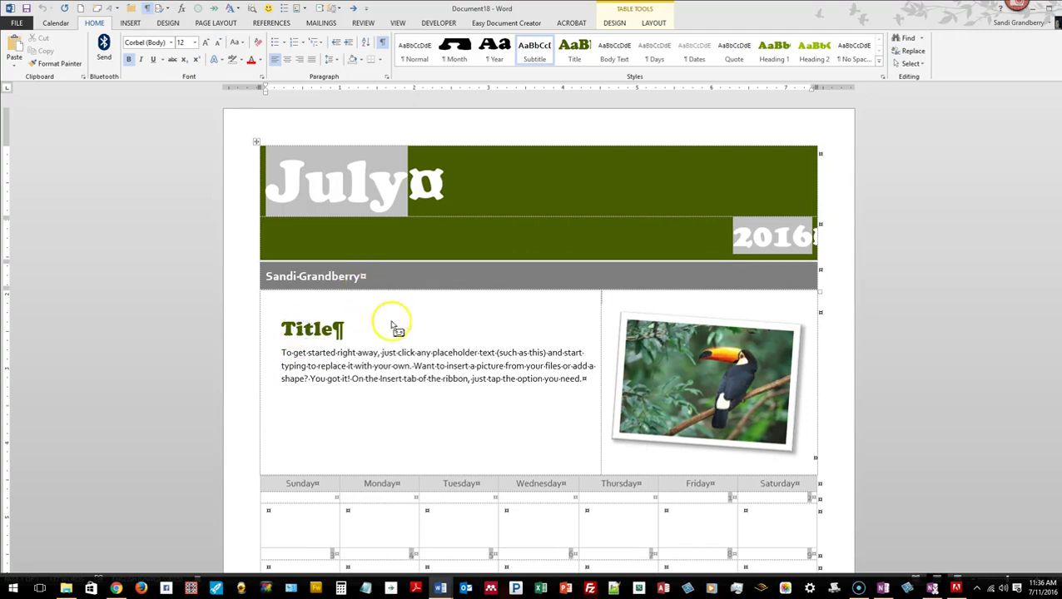
pyautogui.press('Return')
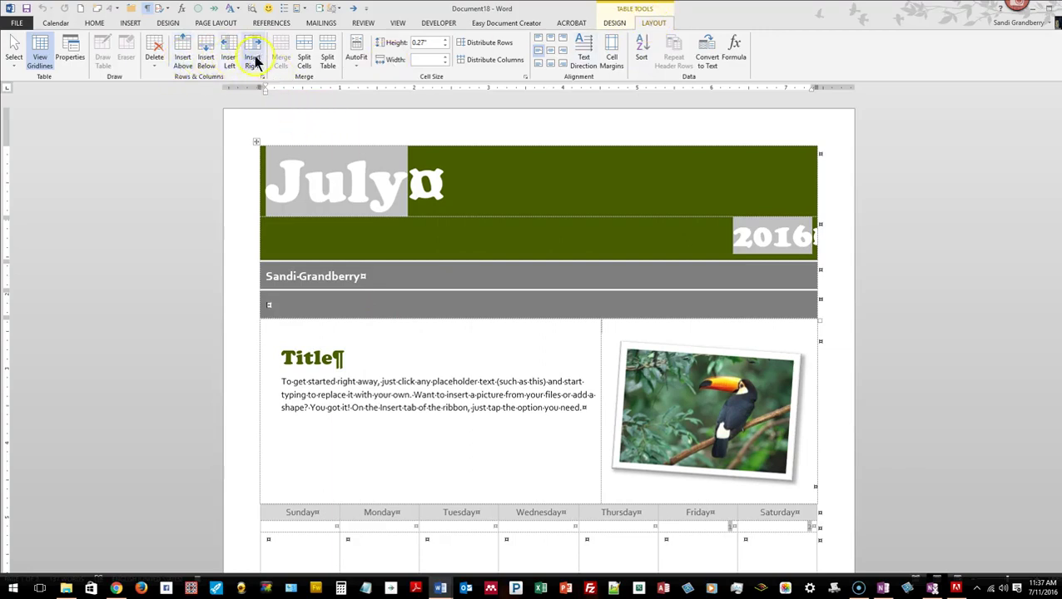
pyautogui.click(154, 53)
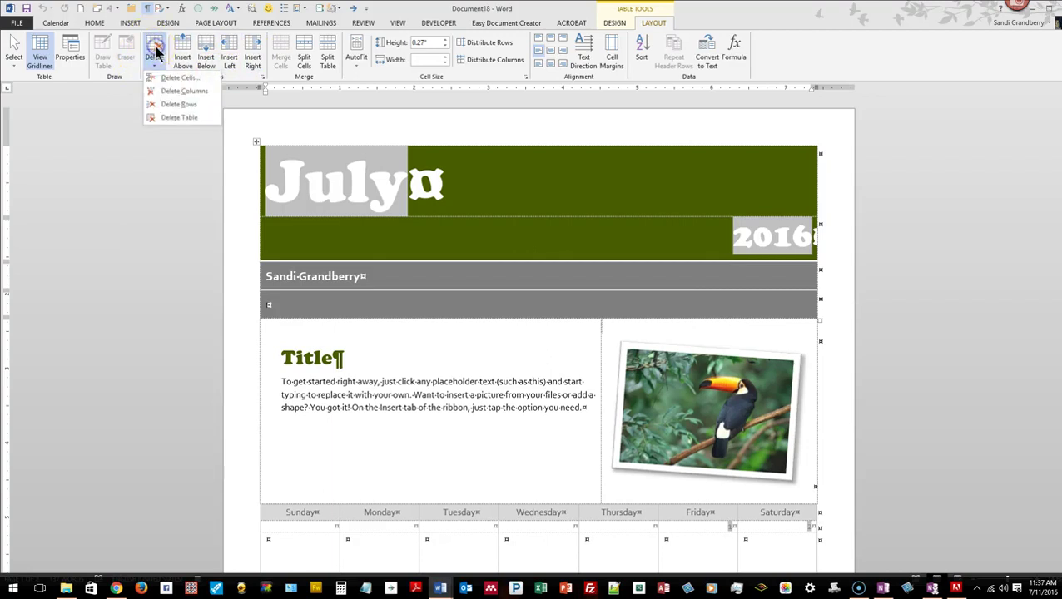
pyautogui.click(175, 104)
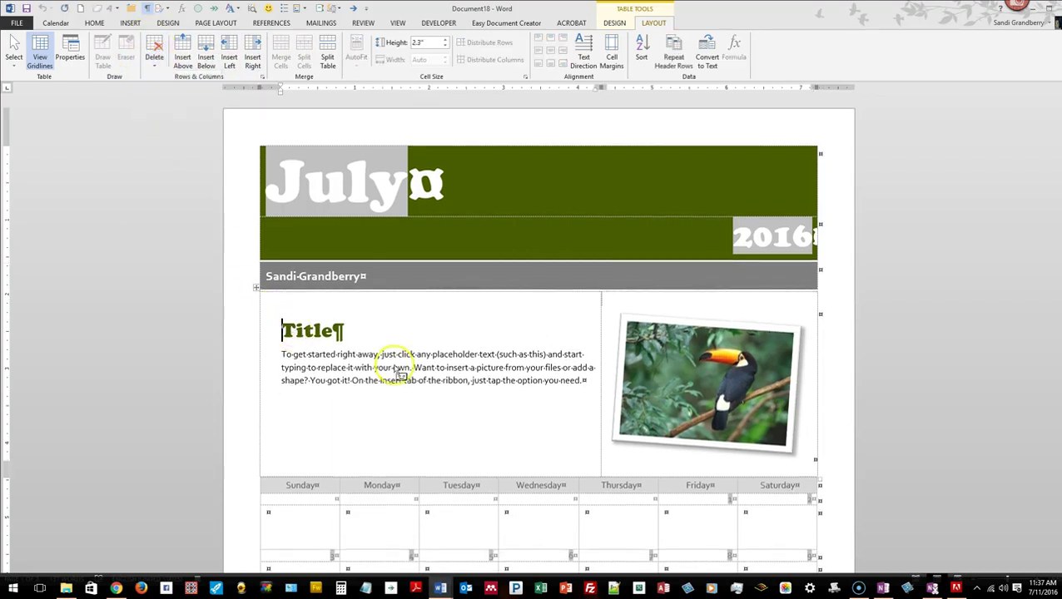
# Replace the Title placeholder with the line "B240 Advanced Word Processing" and format it as Heading 1.
pyautogui.hotkey('shift', 'Down')
pyautogui.press('Delete')
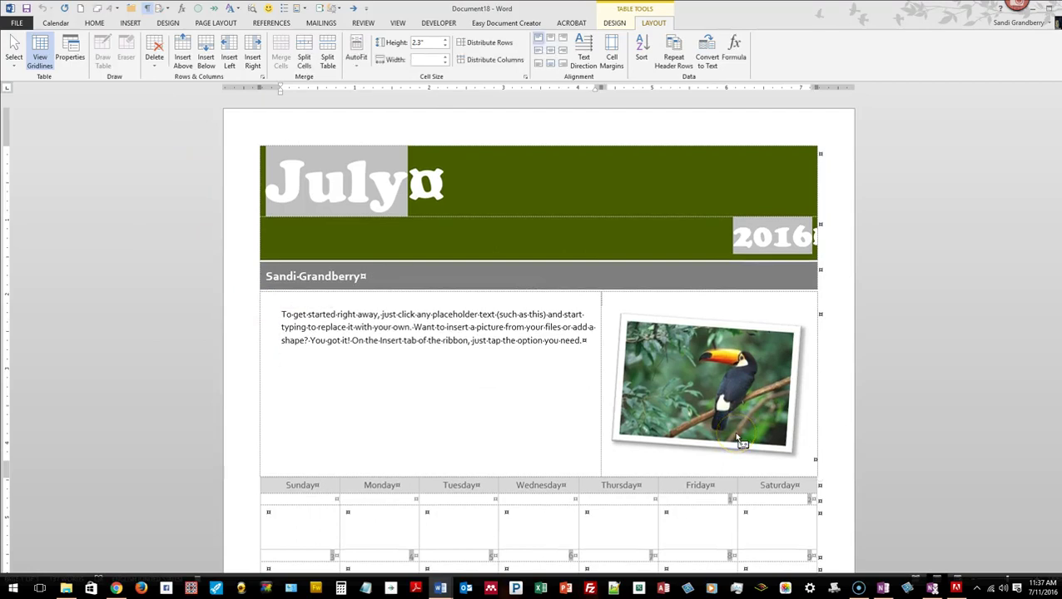
pyautogui.write('B')
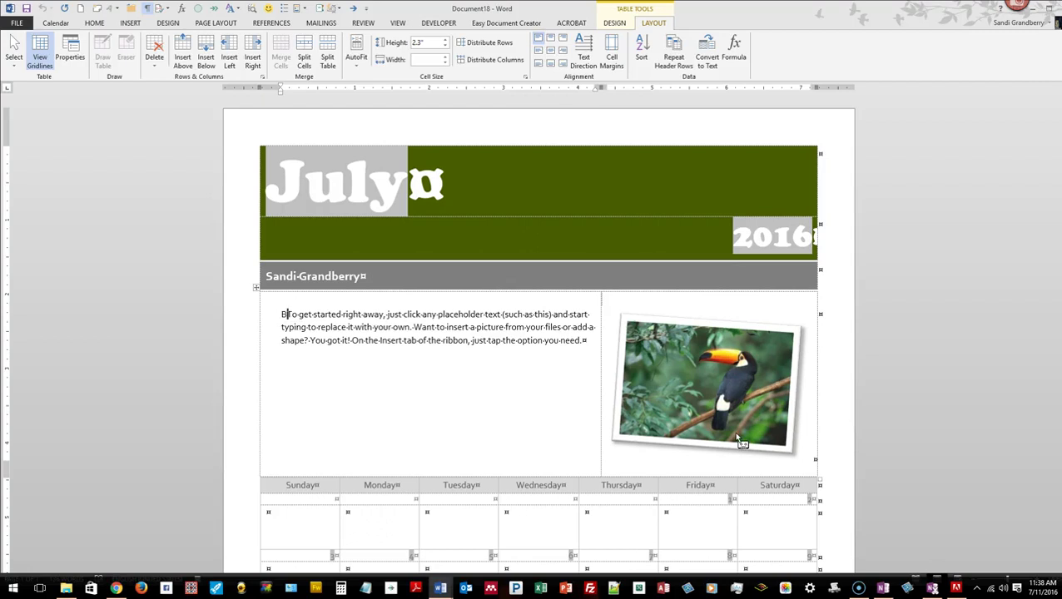
pyautogui.write('240 Advanws')
pyautogui.press('BackSpace')
pyautogui.press('BackSpace')
pyautogui.press('BackSpace')
pyautogui.write('nxw')
pyautogui.press('BackSpace')
pyautogui.press('BackSpace')
pyautogui.write('ced Word Processing')
pyautogui.press('Return')
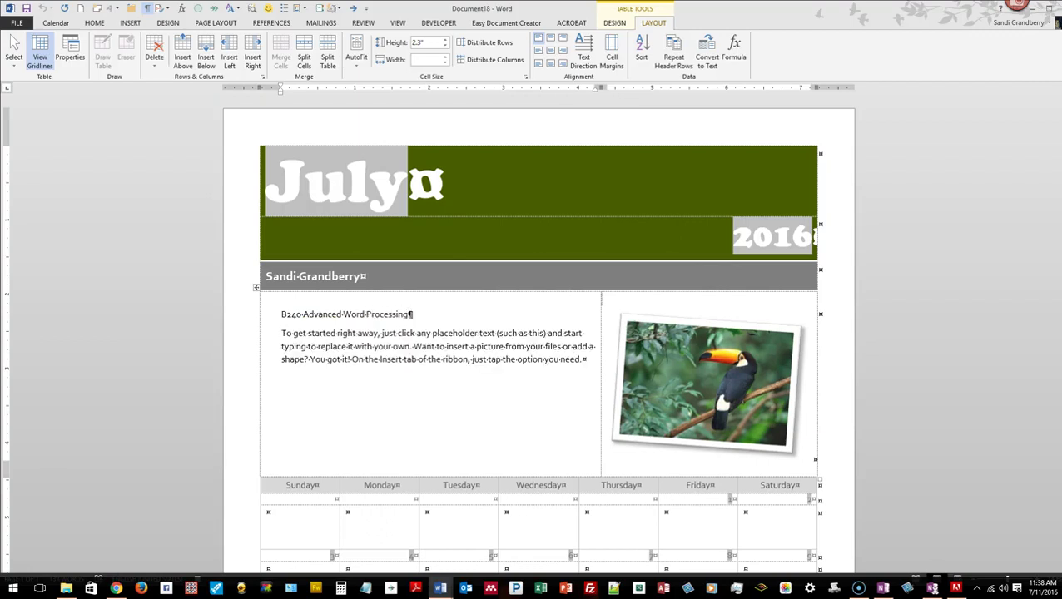
pyautogui.press('Up')
pyautogui.hotkey('ctrl', 'alt', '1')
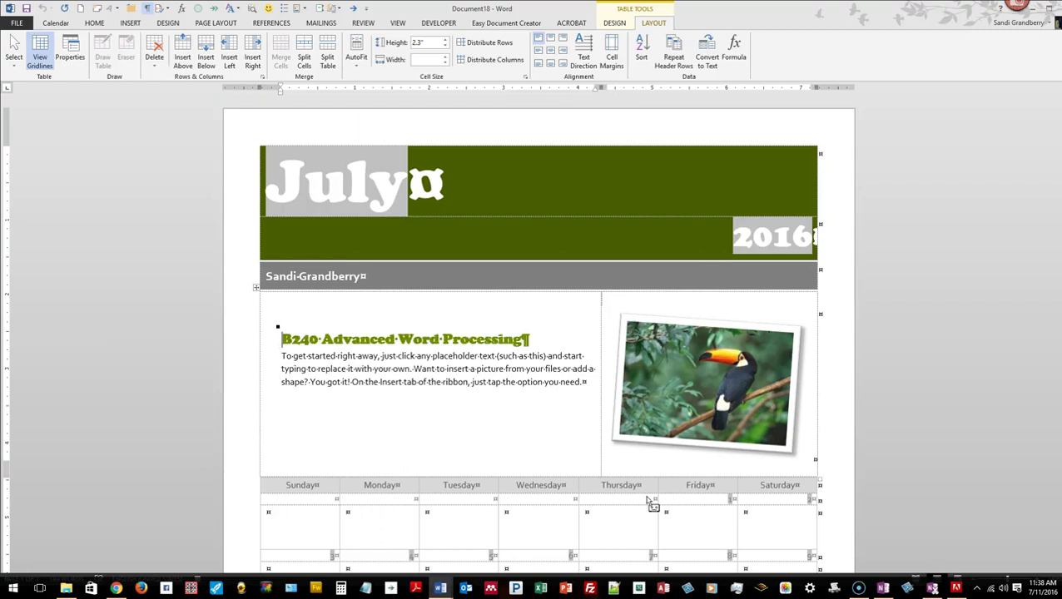
# Replace the body placeholder text below the heading with "This is how you create a calendar with a macro".
pyautogui.click(288, 365)
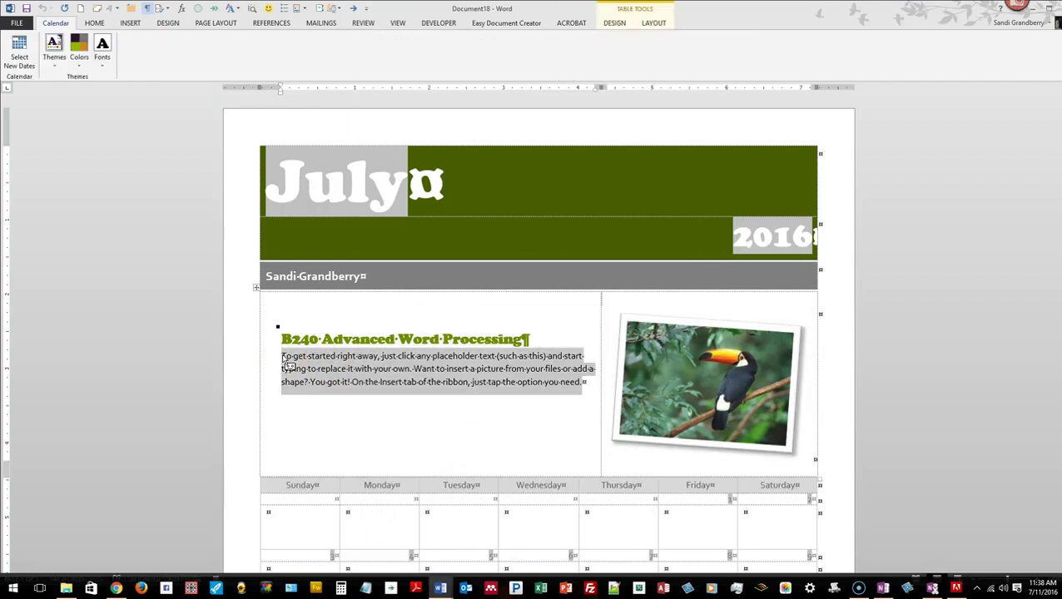
pyautogui.write('T')
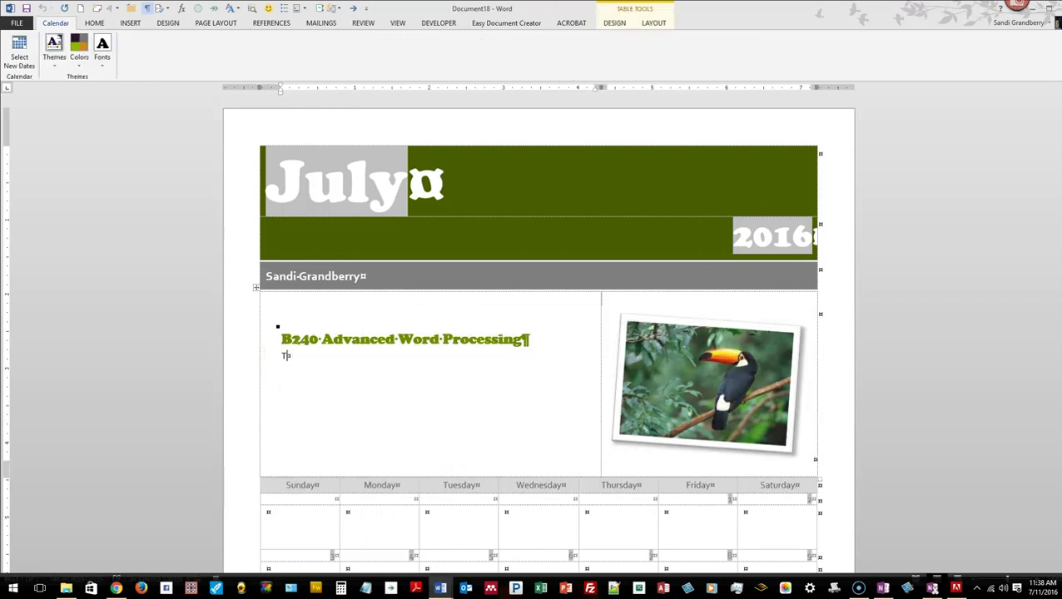
pyautogui.write('his is how you create a cla')
pyautogui.write('endar with a macro')
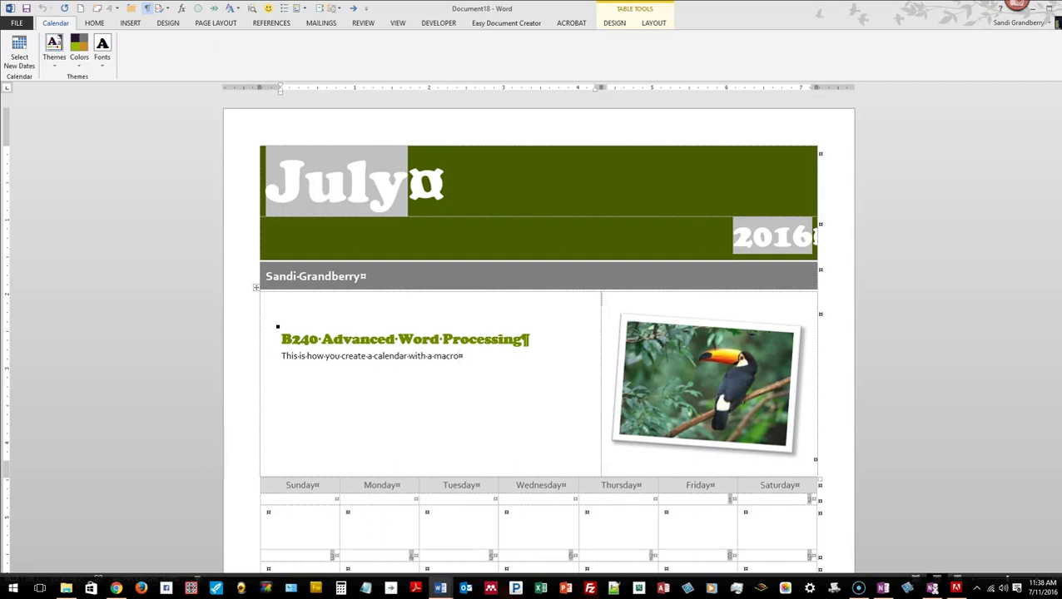
# Stop recording the OpenCalendar macro.
pyautogui.click(398, 25)
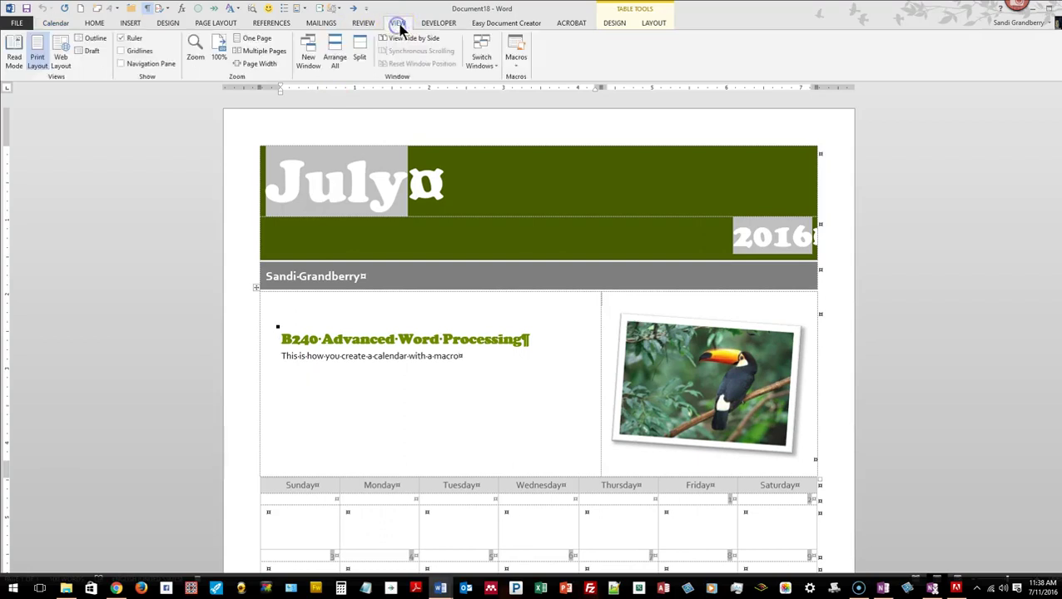
pyautogui.click(512, 70)
pyautogui.click(531, 91)
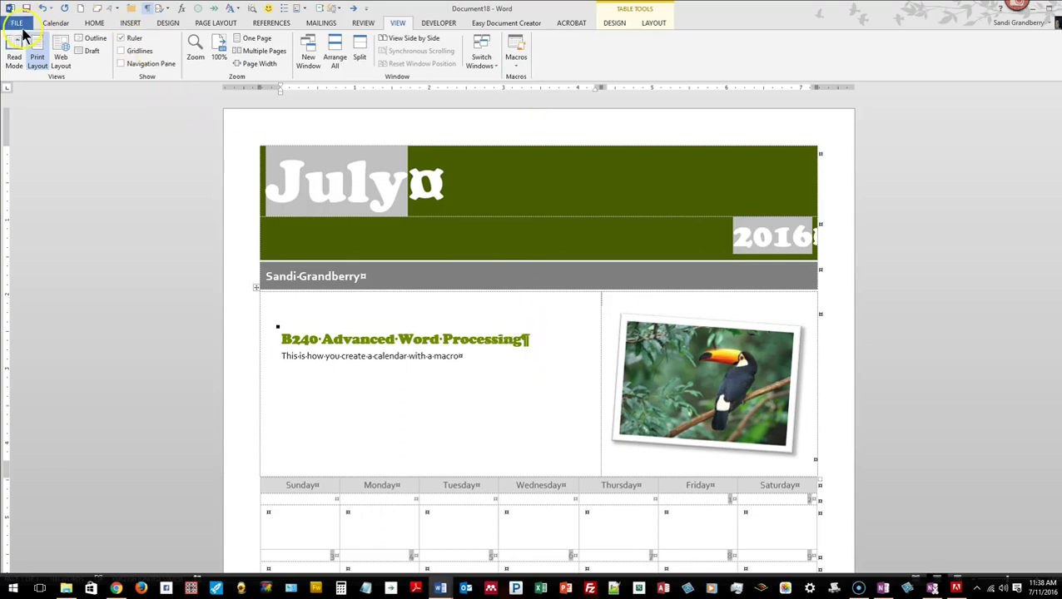
# Close the calendar document without saving it and run the re-recorded OpenCalendar macro, generating the calendar for July 2016.
pyautogui.click(130, 9)
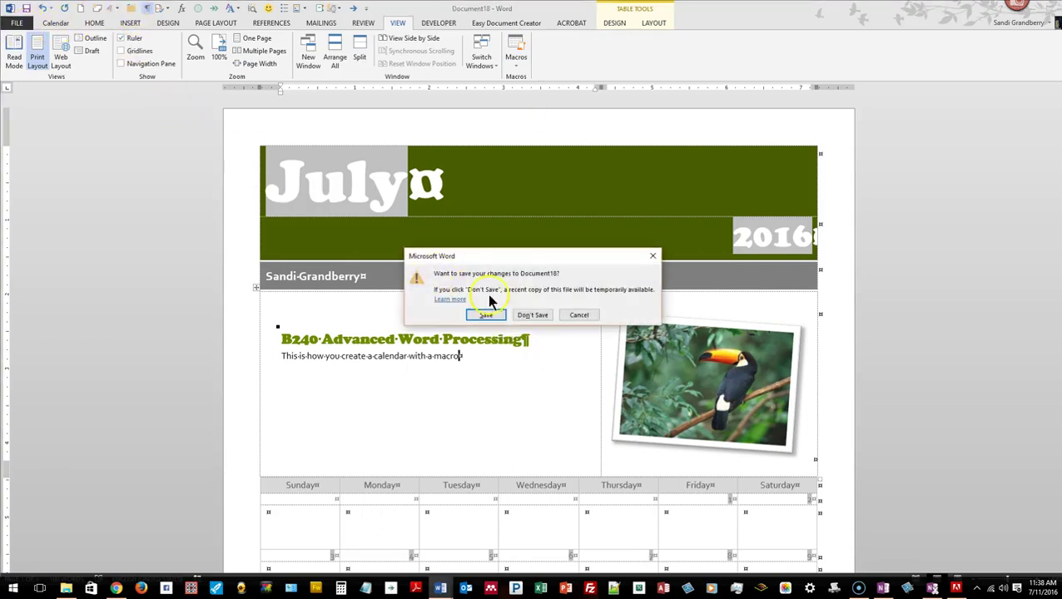
pyautogui.click(543, 317)
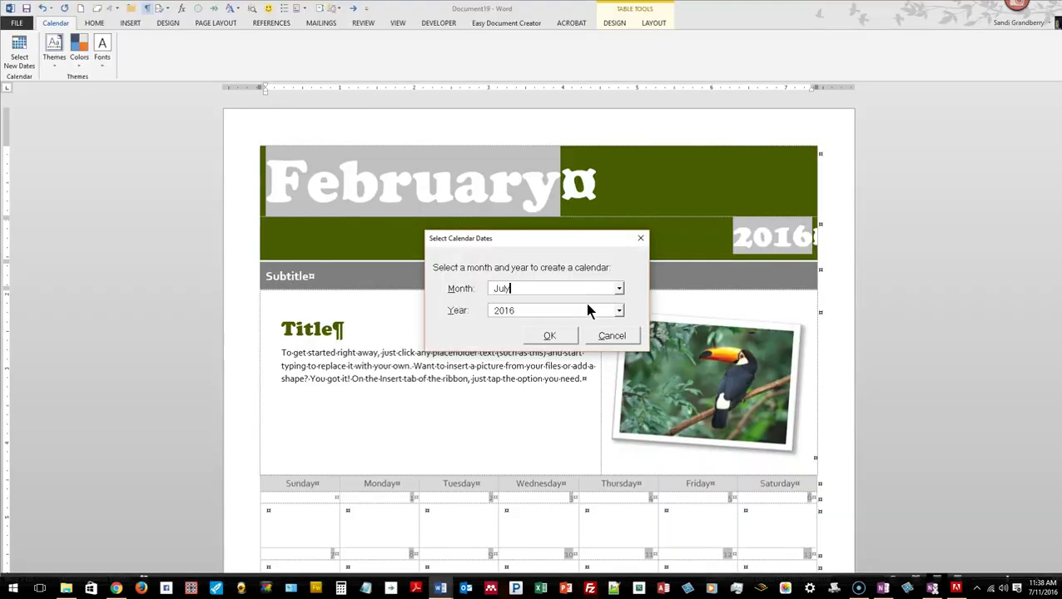
pyautogui.click(556, 338)
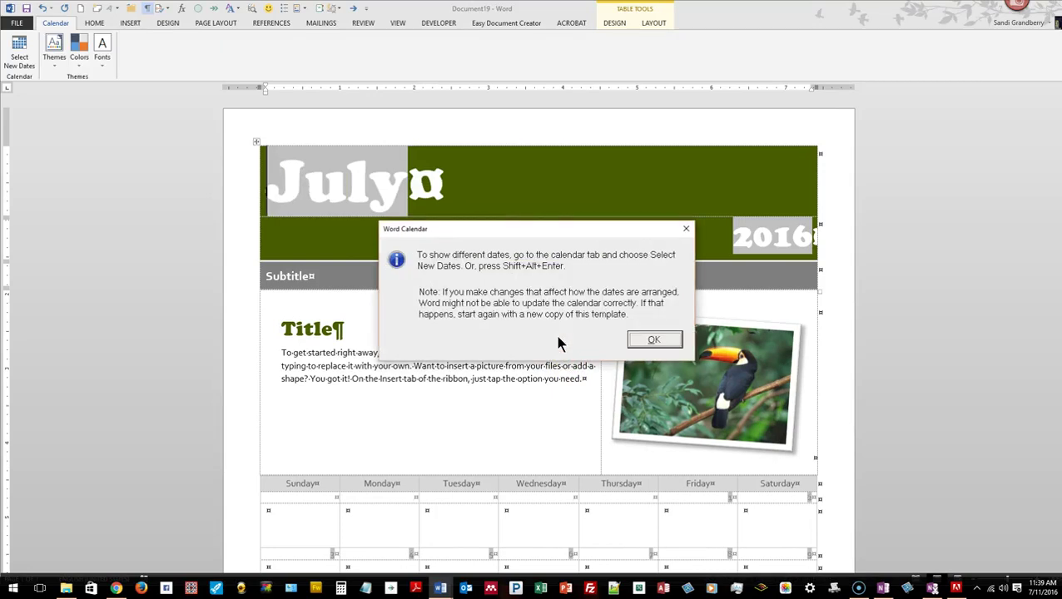
pyautogui.click(637, 341)
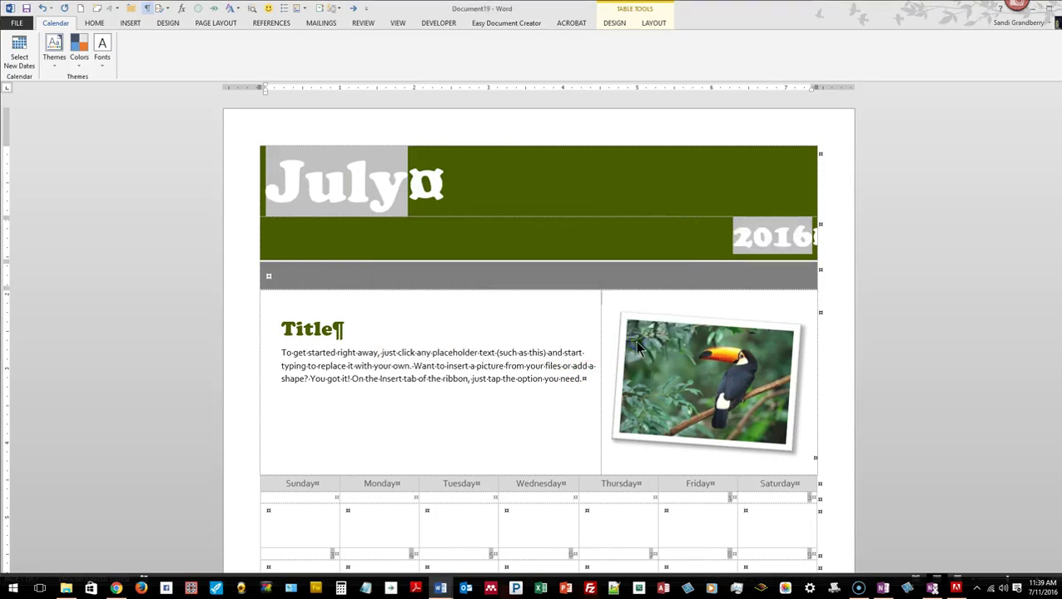